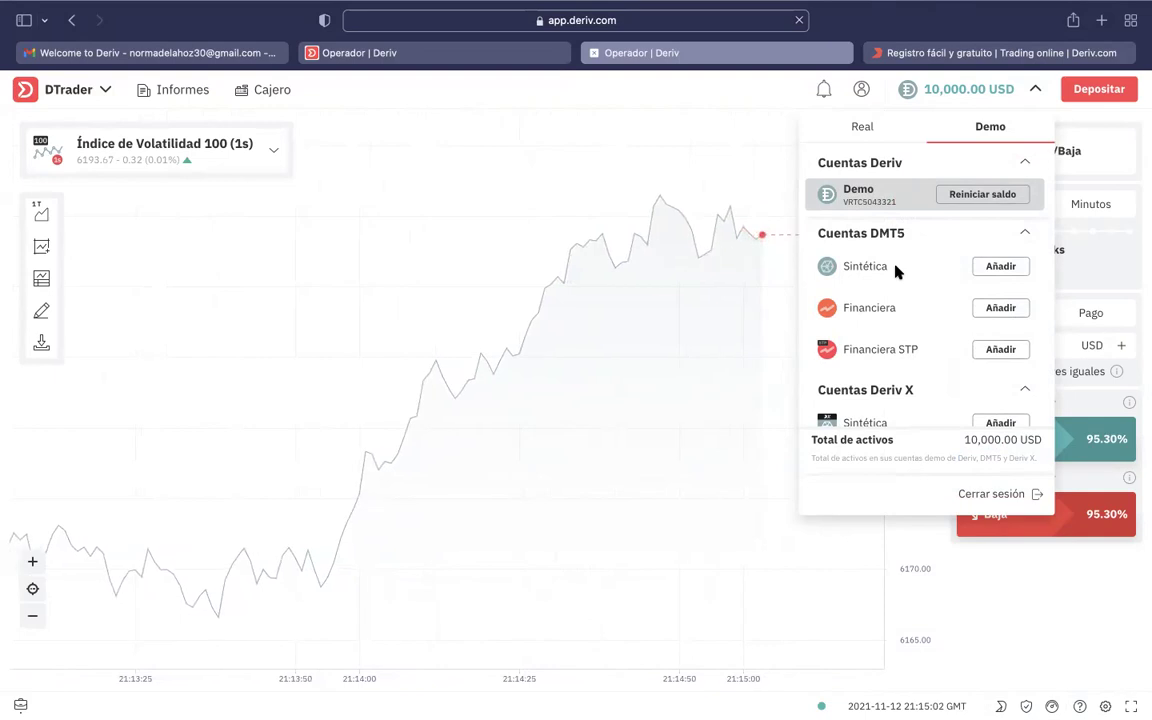
Add a demo DMT5 Sintética account holding 10,000.00 USD.
click(997, 266)
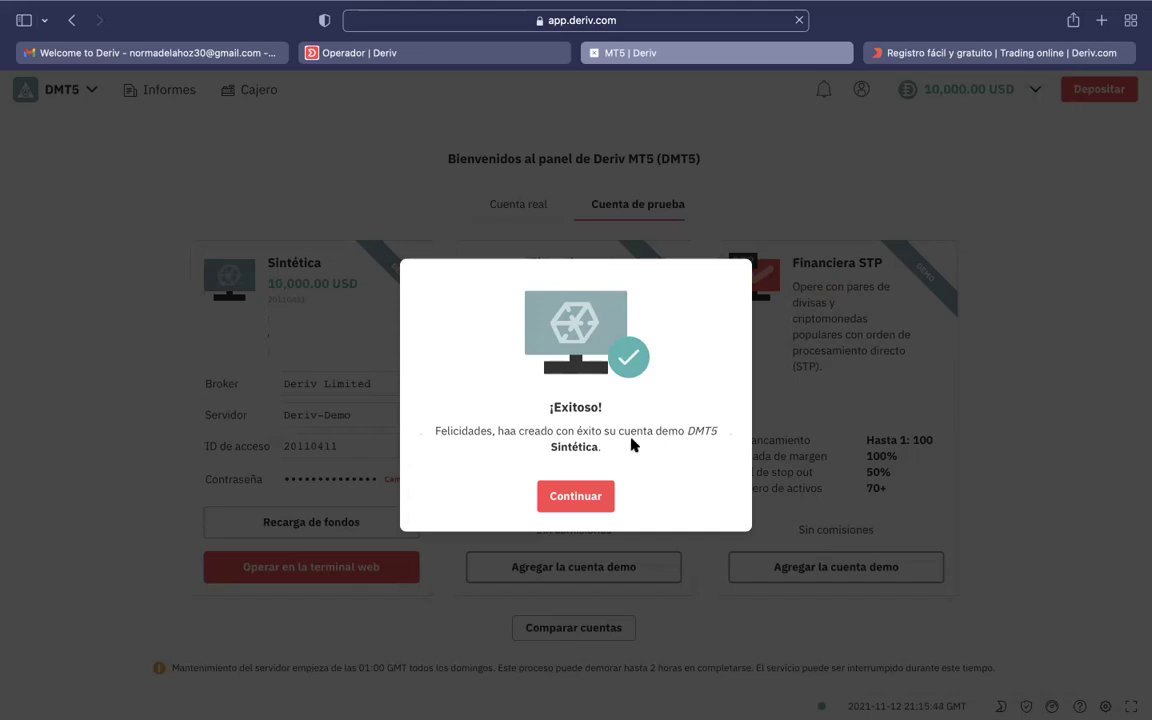
Dismiss the ¡Exitoso! message to view the new Sintética demo account details.
click(573, 497)
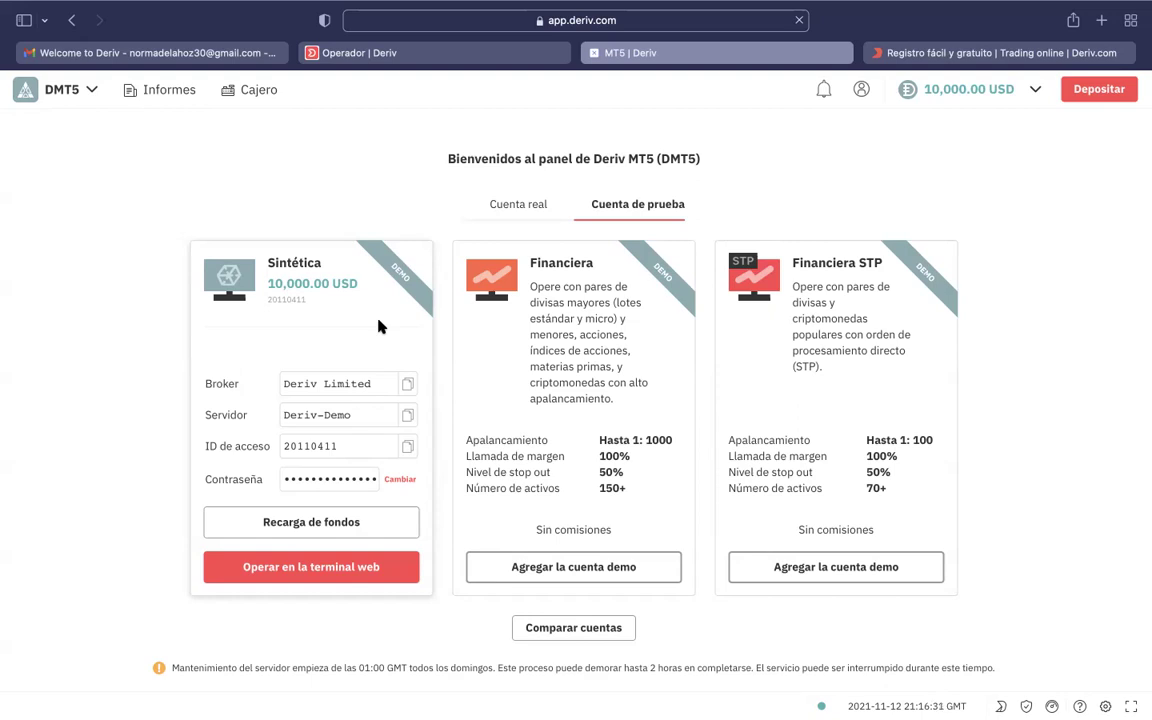
Switch the DMT5 panel to Cuenta real, check Cuenta de prueba, then return to real accounts.
click(525, 203)
scroll(531, 380, down, 1)
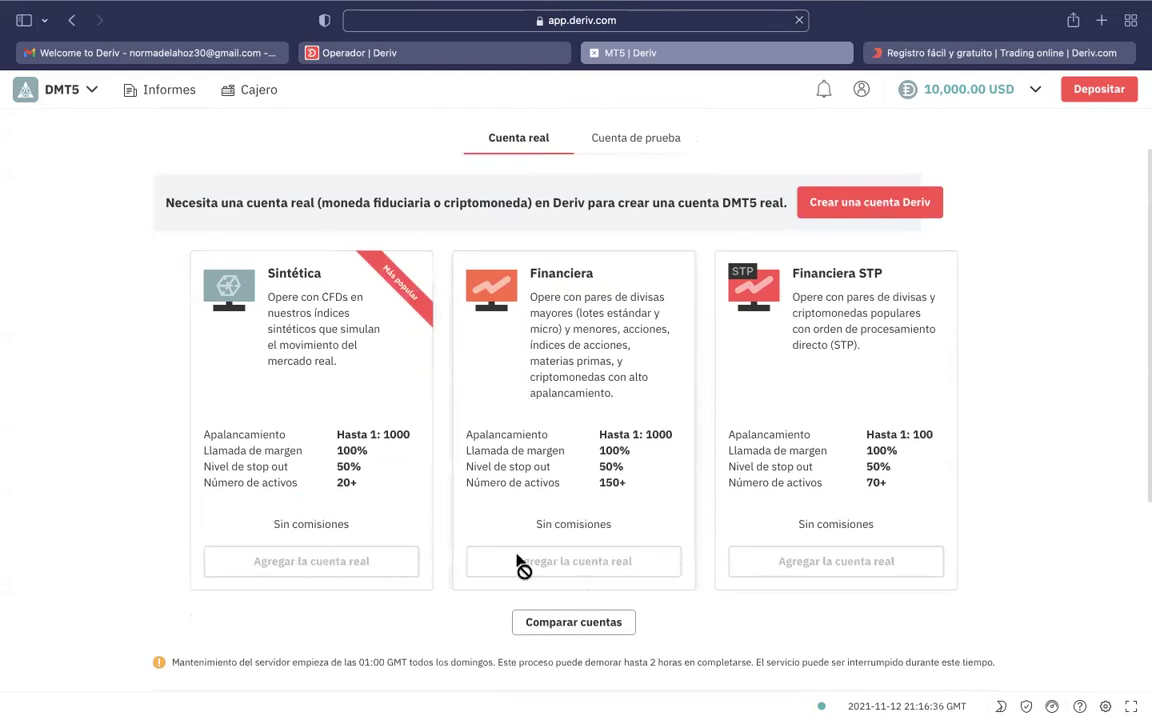
click(635, 145)
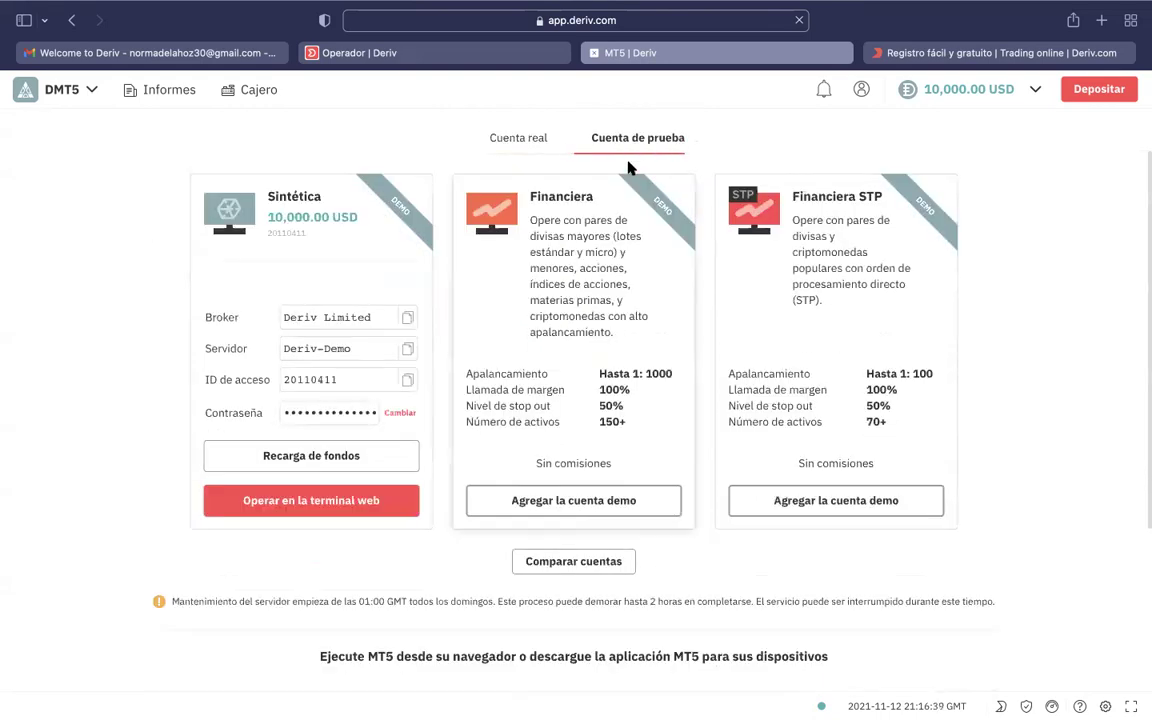
click(524, 144)
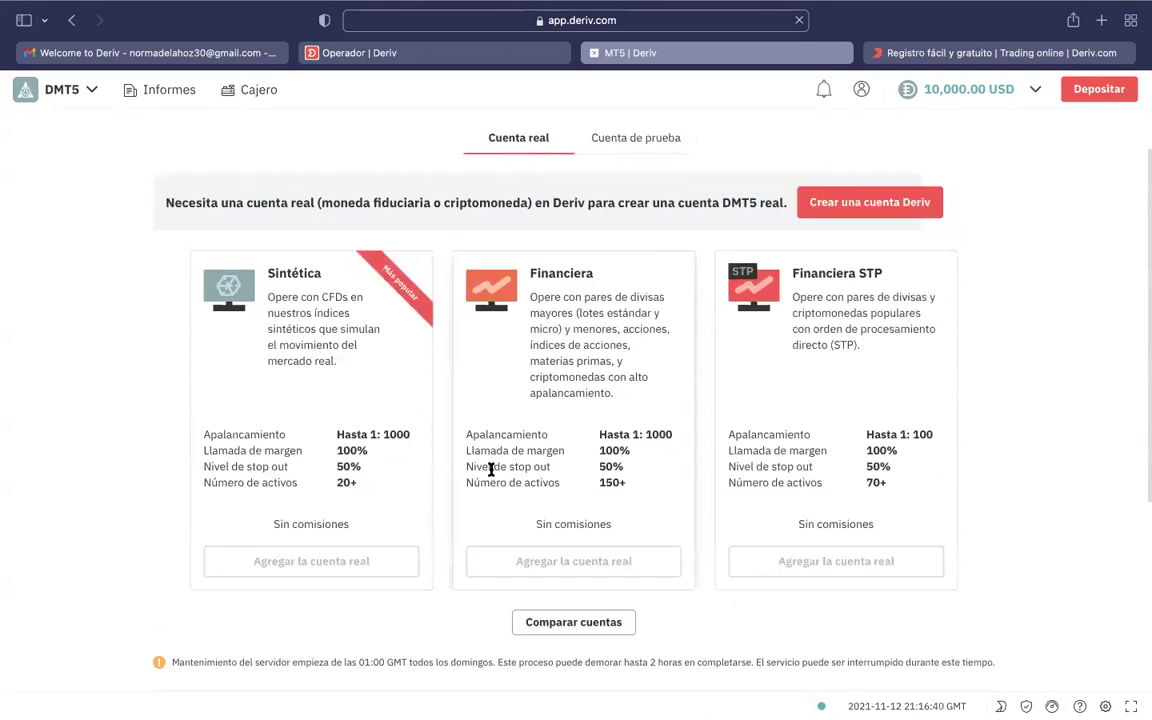
Start a real Deriv account with US Dollar (USD) as its currency.
click(868, 204)
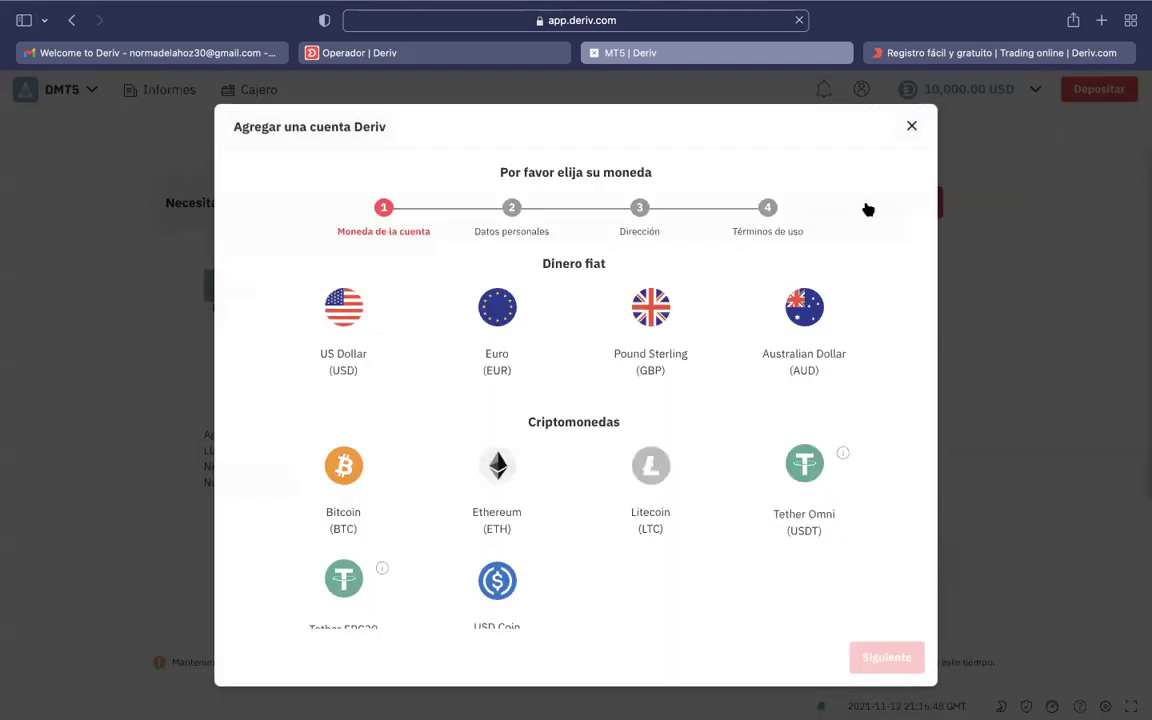
click(338, 338)
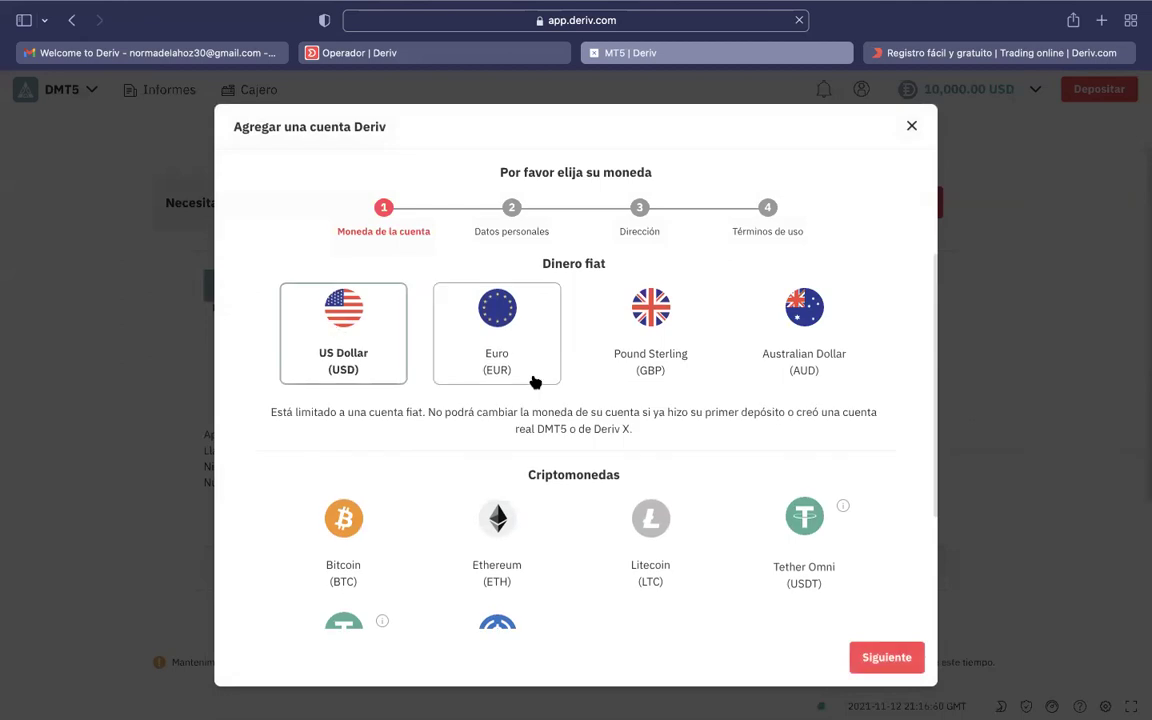
scroll(535, 381, down, 2)
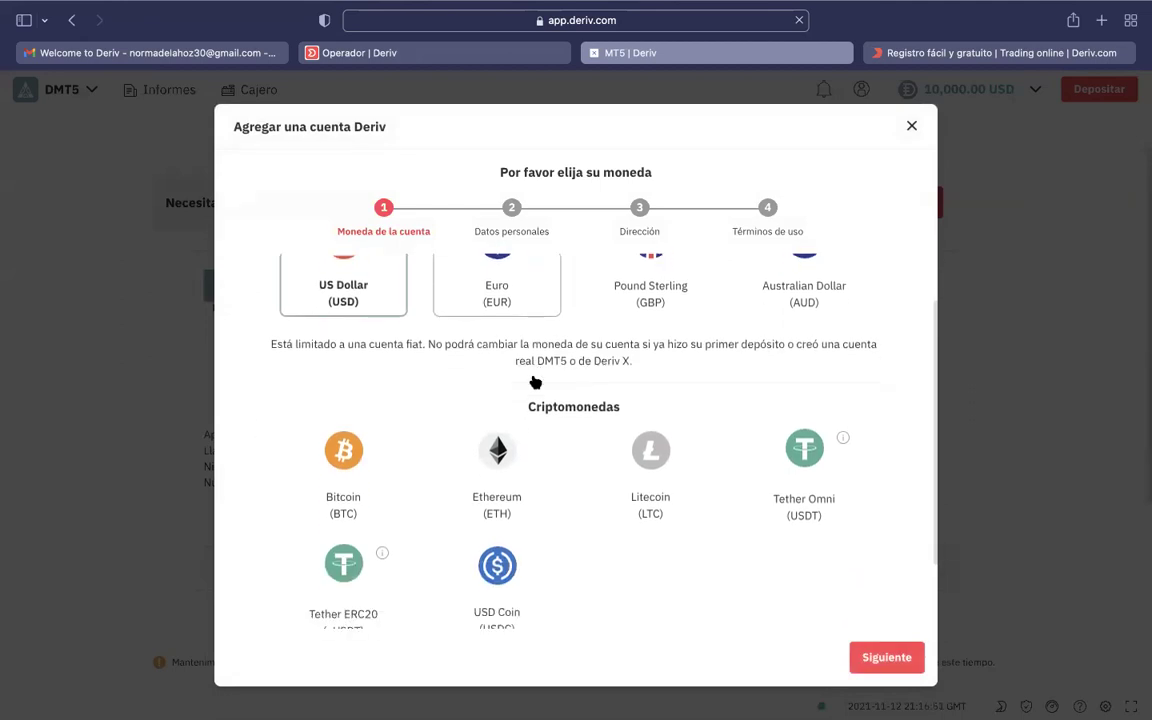
click(887, 655)
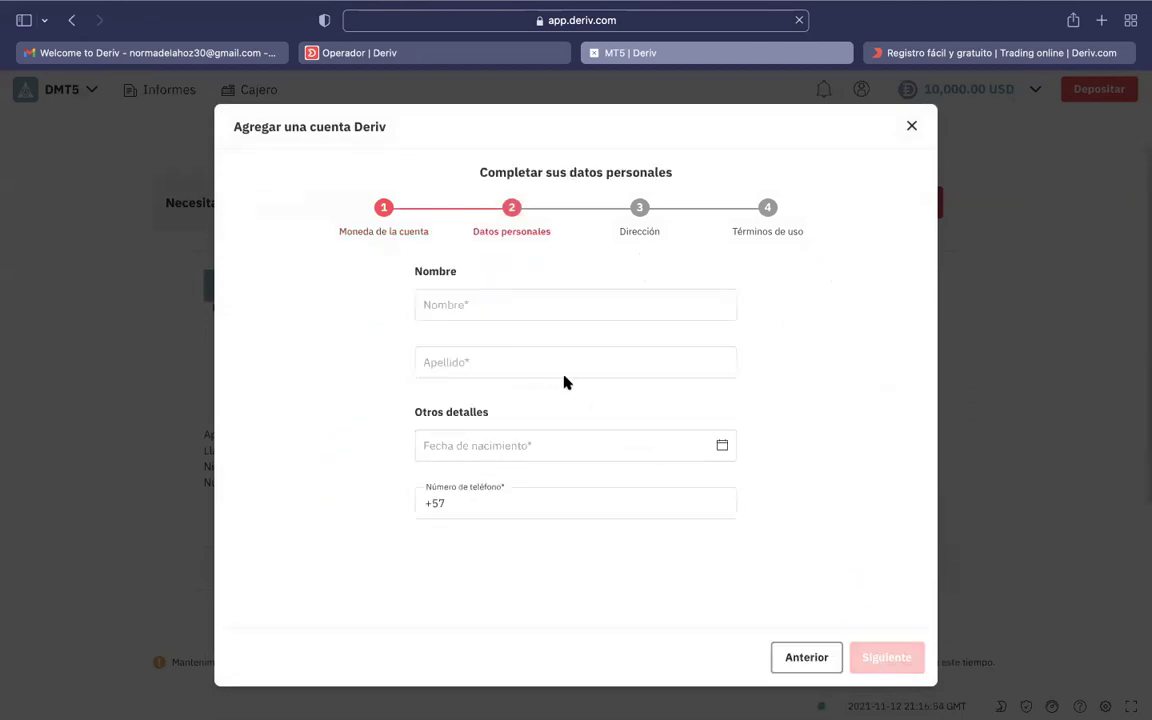
Enter the user's first name and surname, correcting a mistyped surname.
click(499, 305)
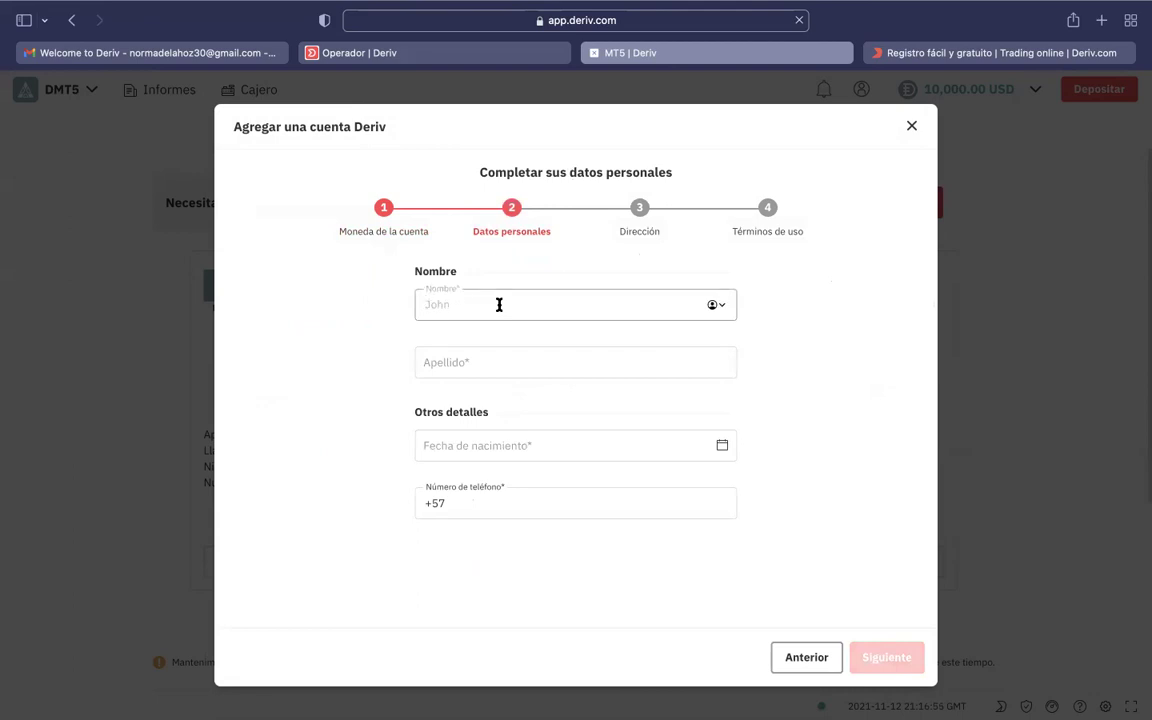
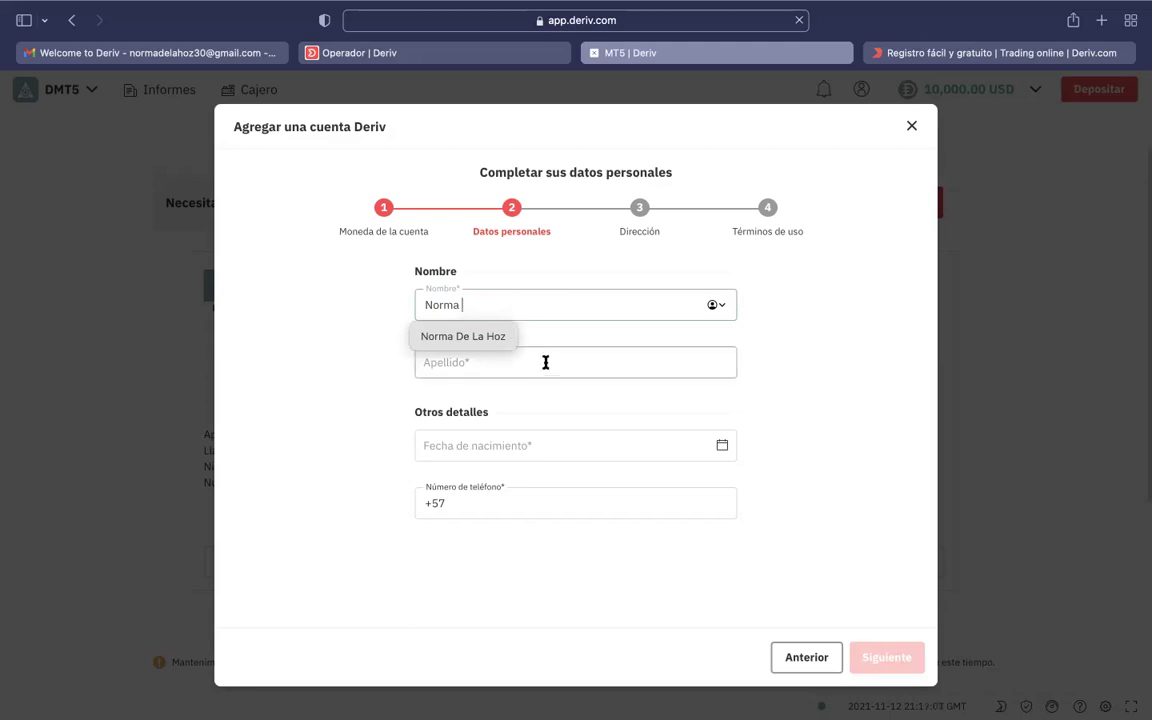
click(546, 363)
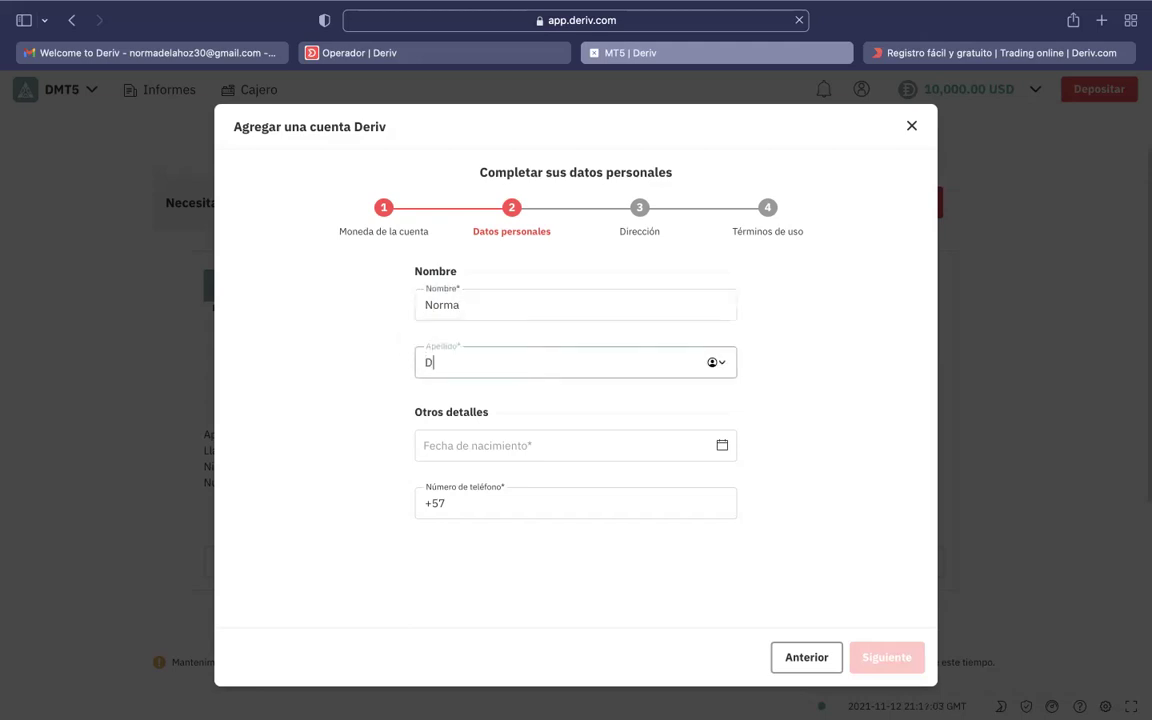
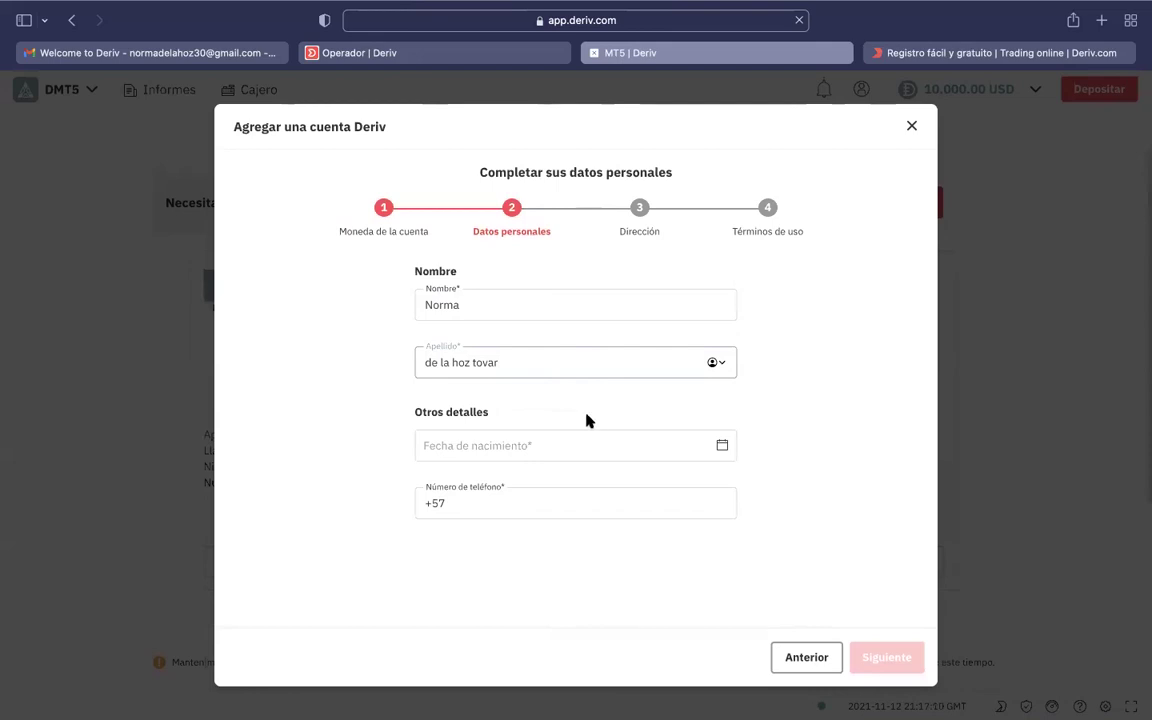
click(517, 446)
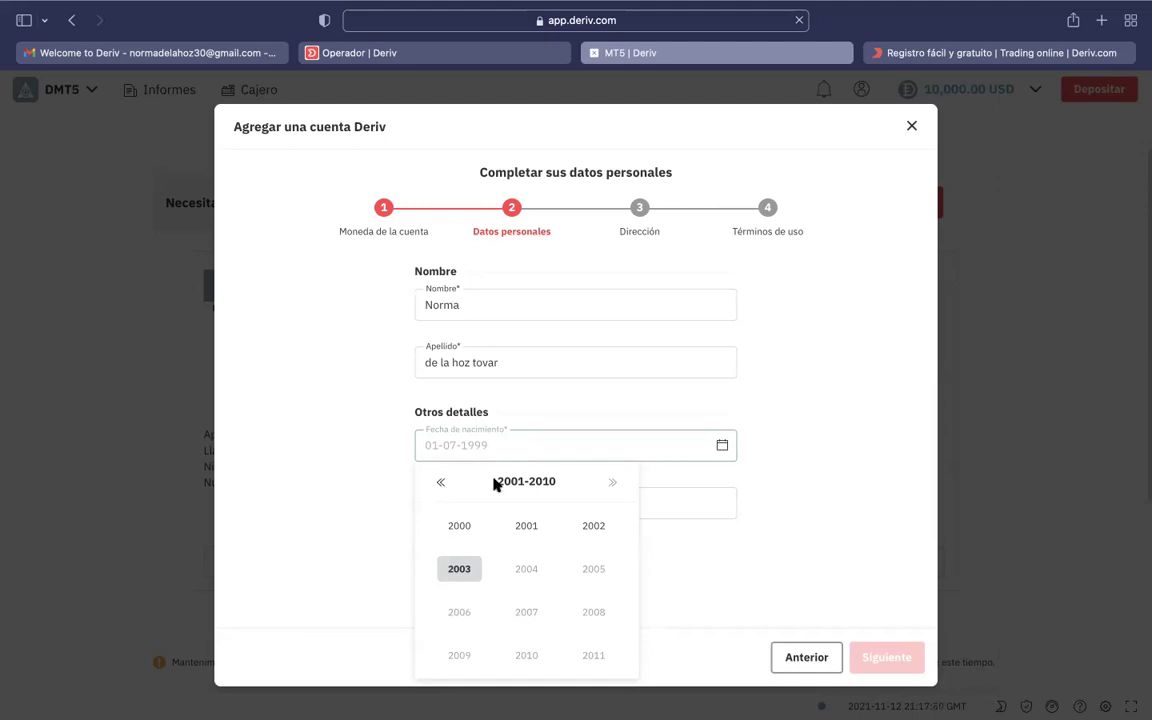
Pick the user's birth year, month and day in the date picker.
click(441, 483)
click(441, 483)
double_click(441, 485)
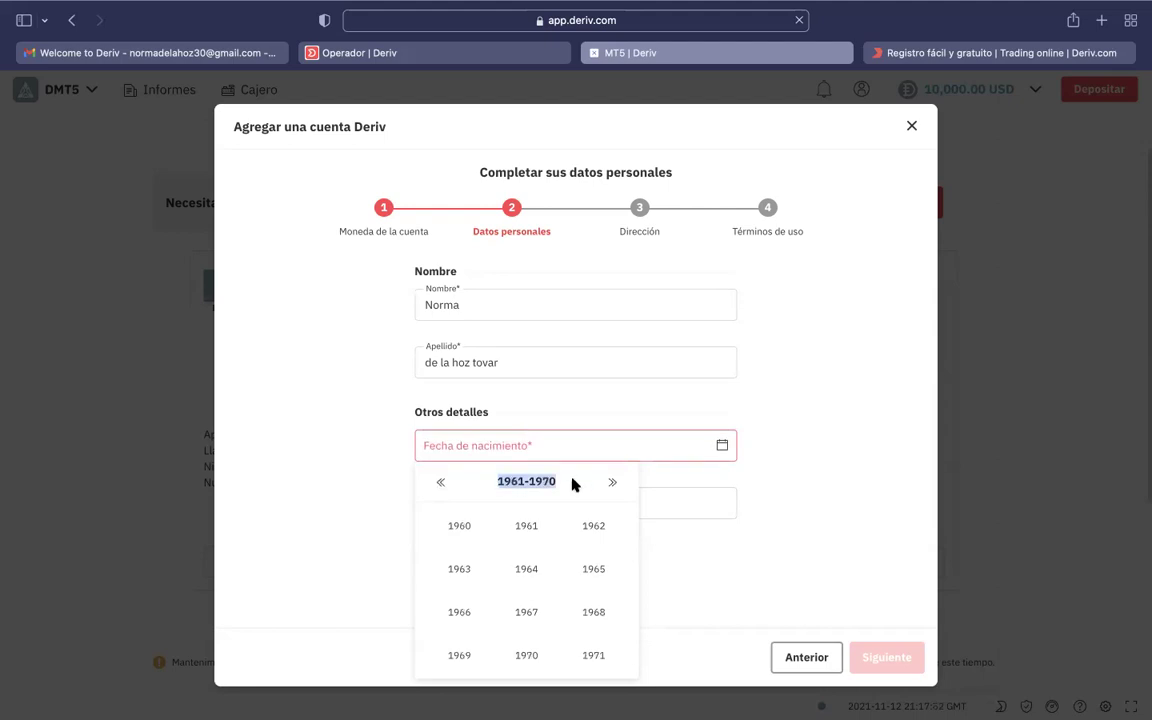
click(606, 483)
click(606, 484)
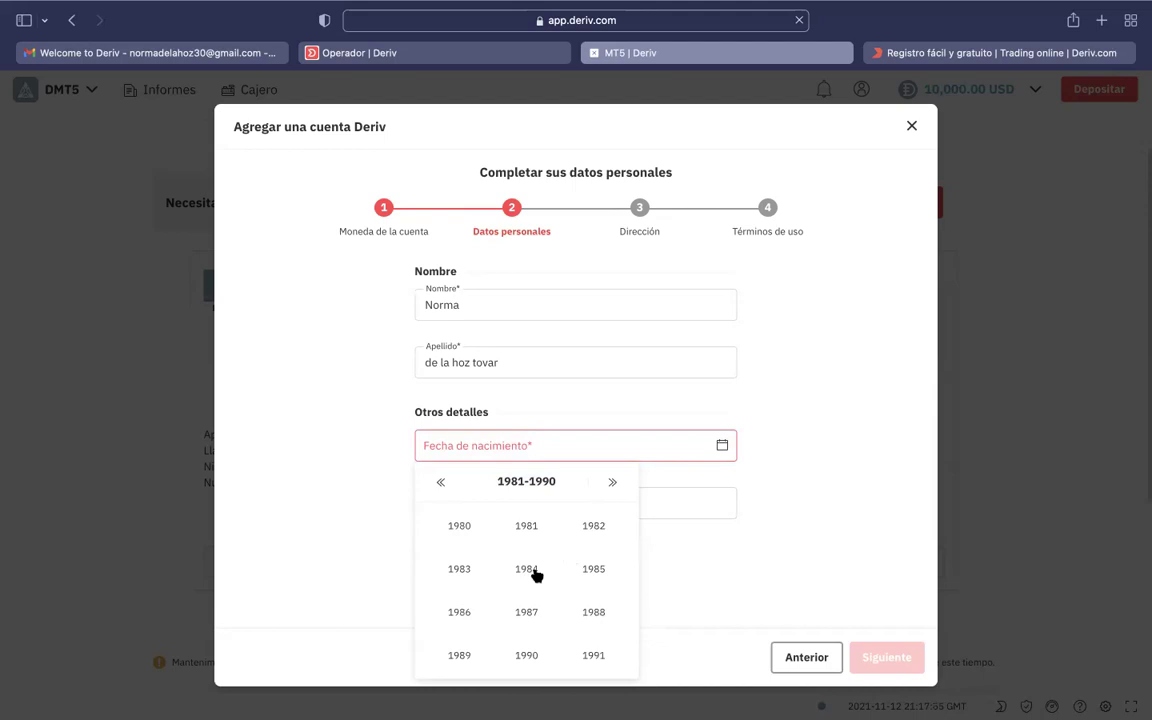
click(612, 485)
click(526, 569)
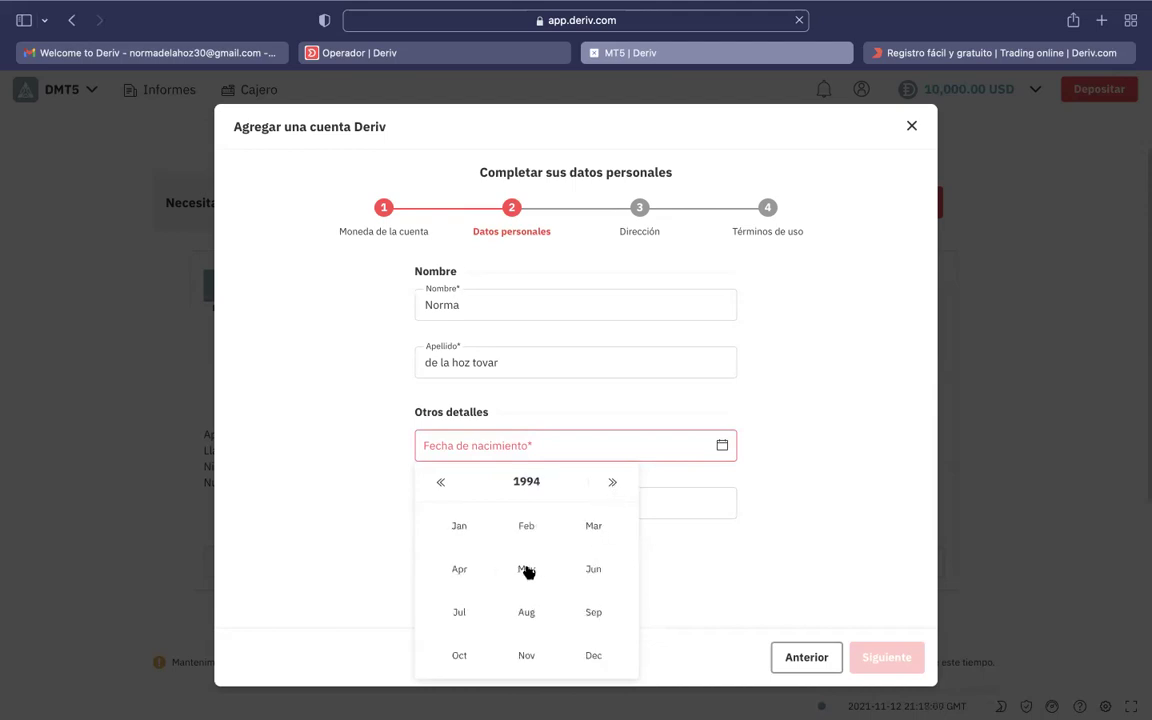
click(463, 572)
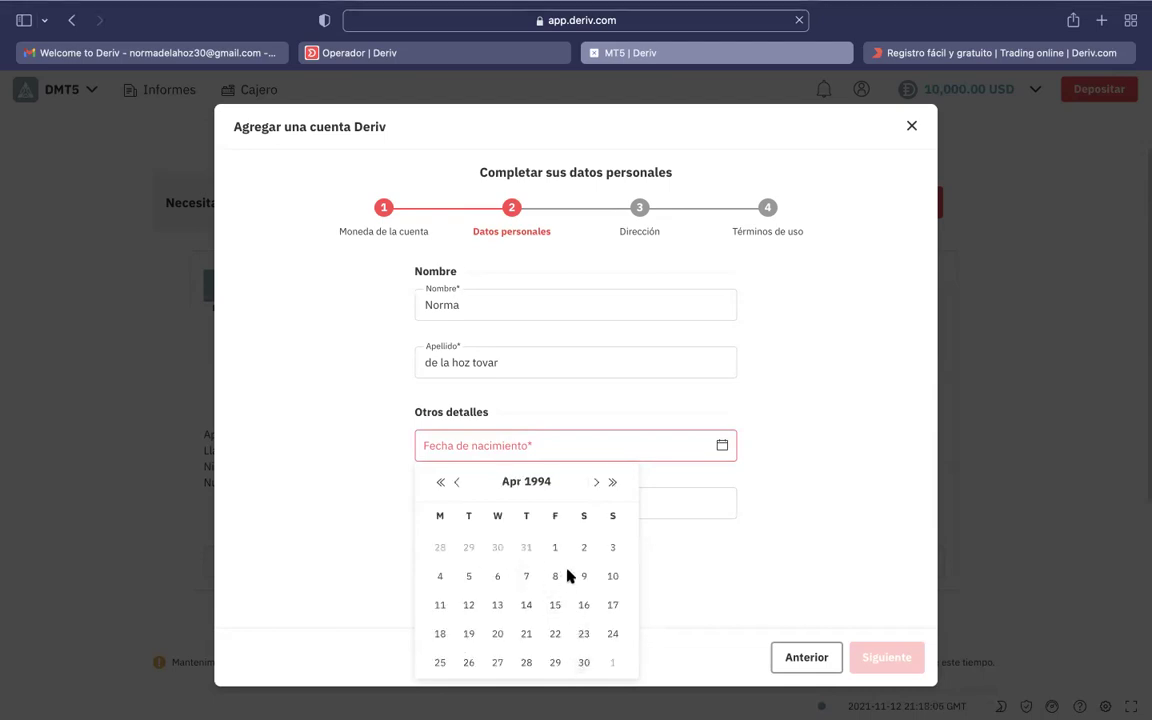
click(440, 663)
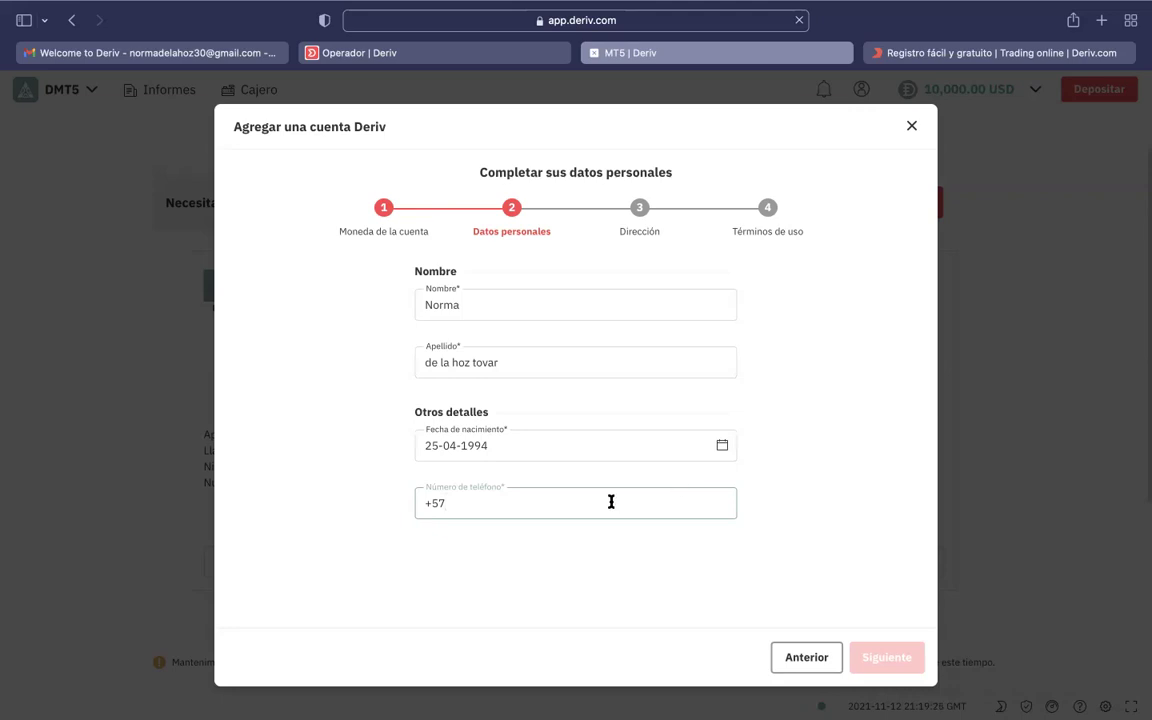
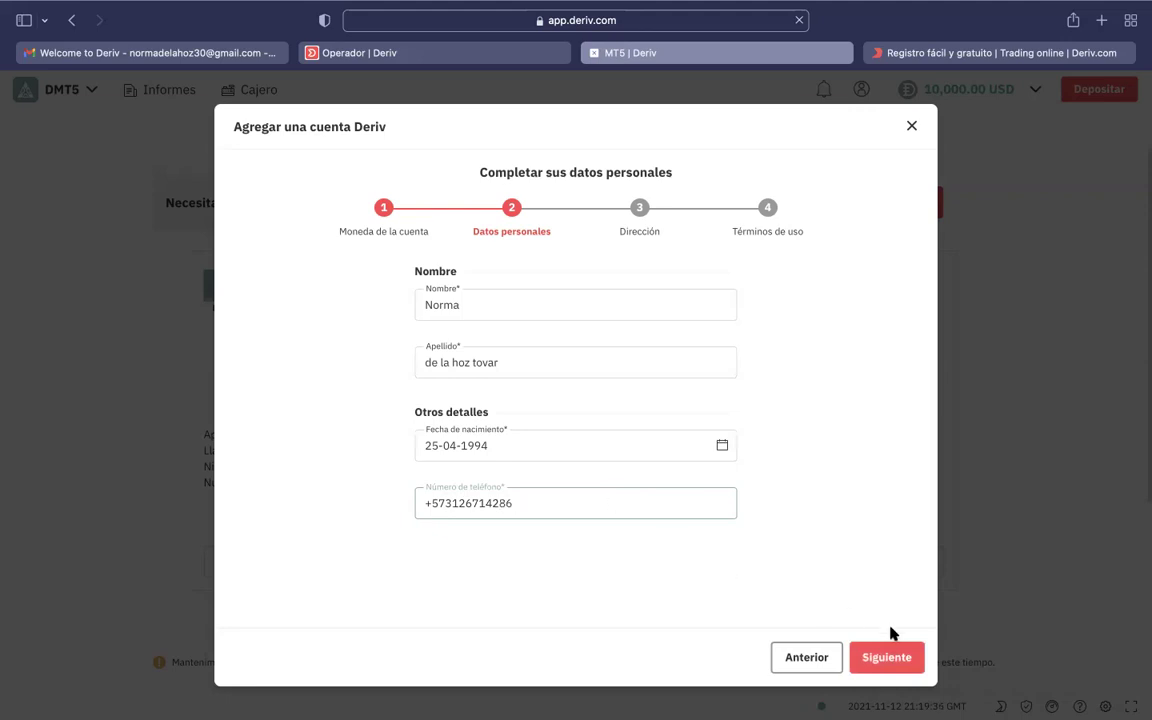
Enter the user's phone number after +57 and advance to the Dirección step.
click(882, 656)
click(566, 388)
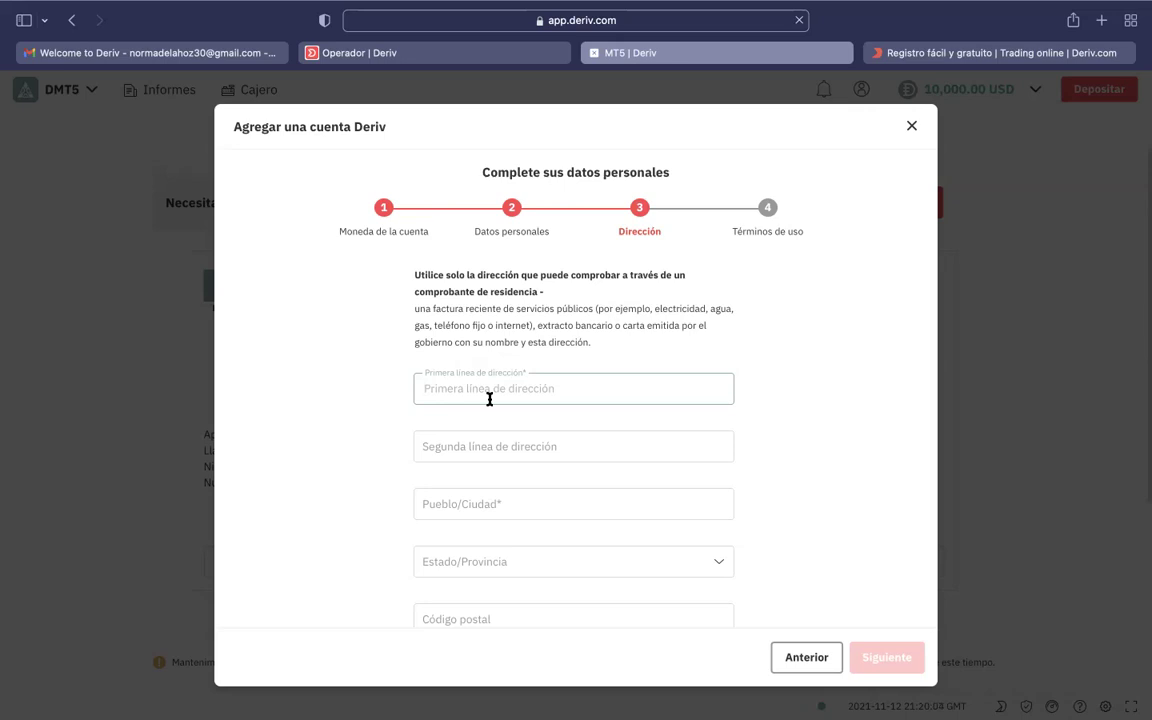
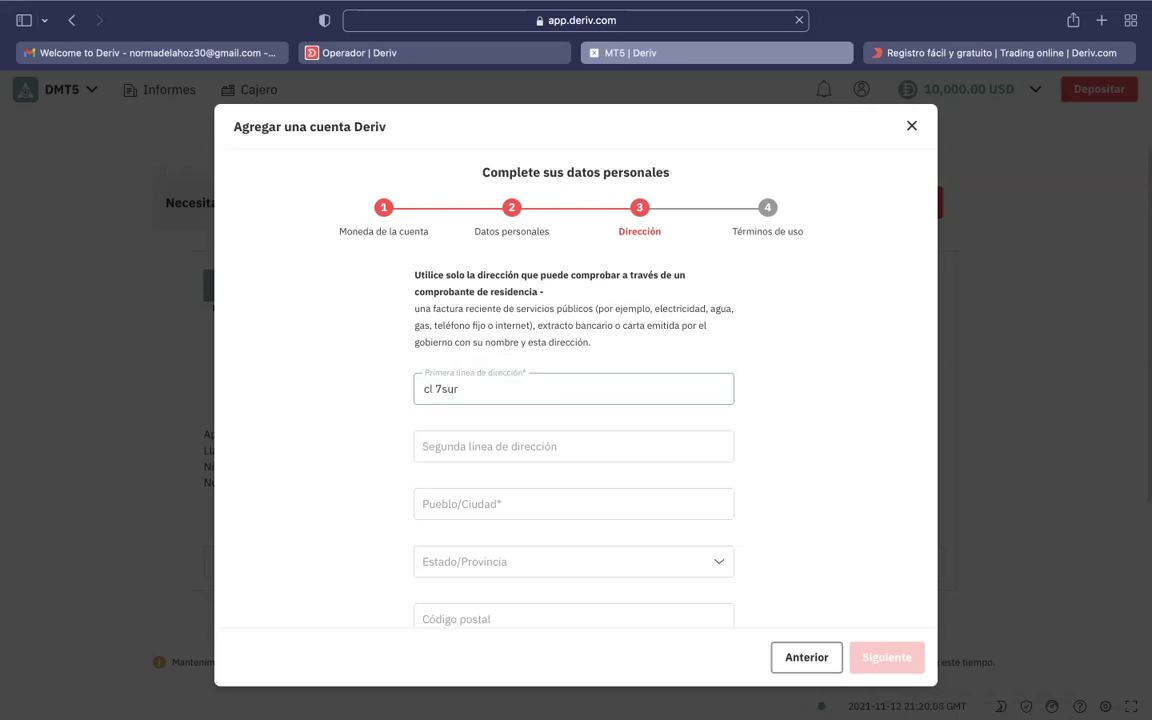
Enter the town, province and postal code, then continue to the terms step.
scroll(526, 447, down, 1)
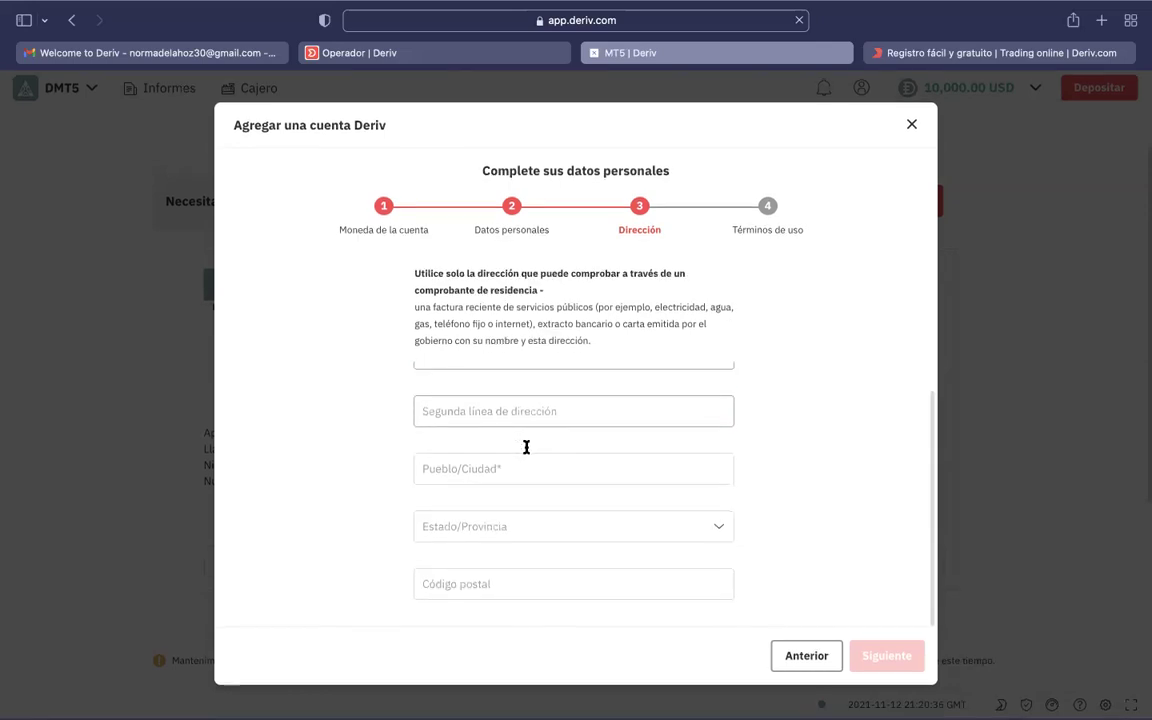
click(505, 469)
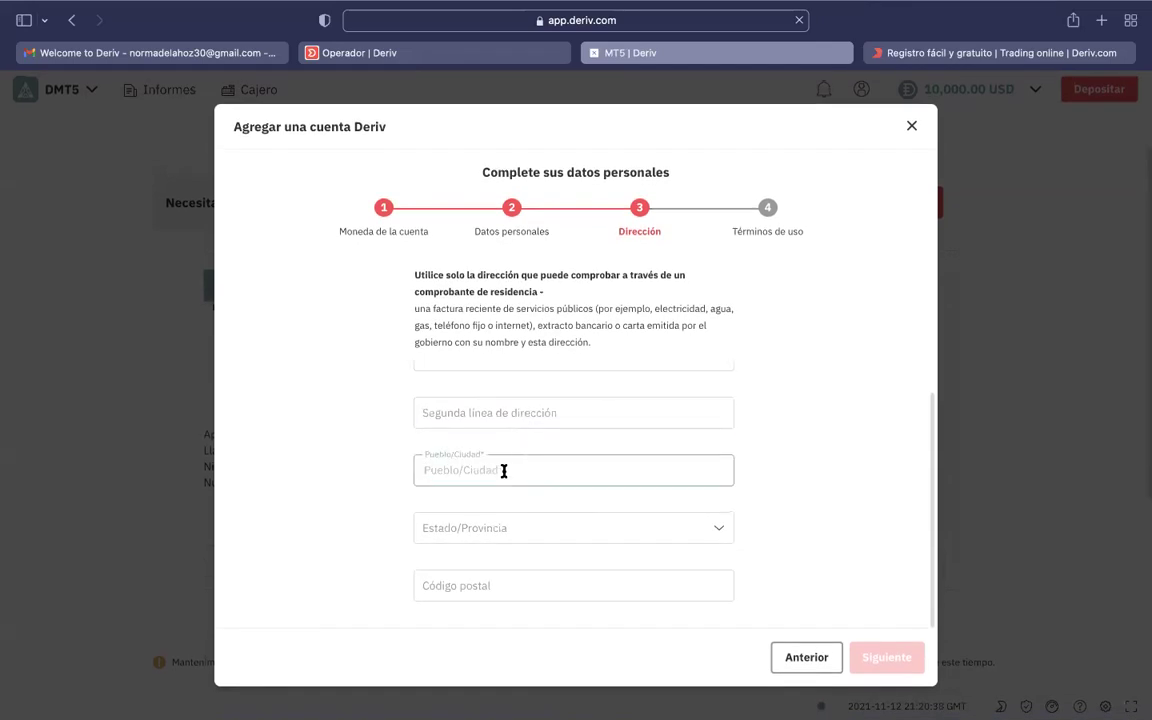
text(medellin)
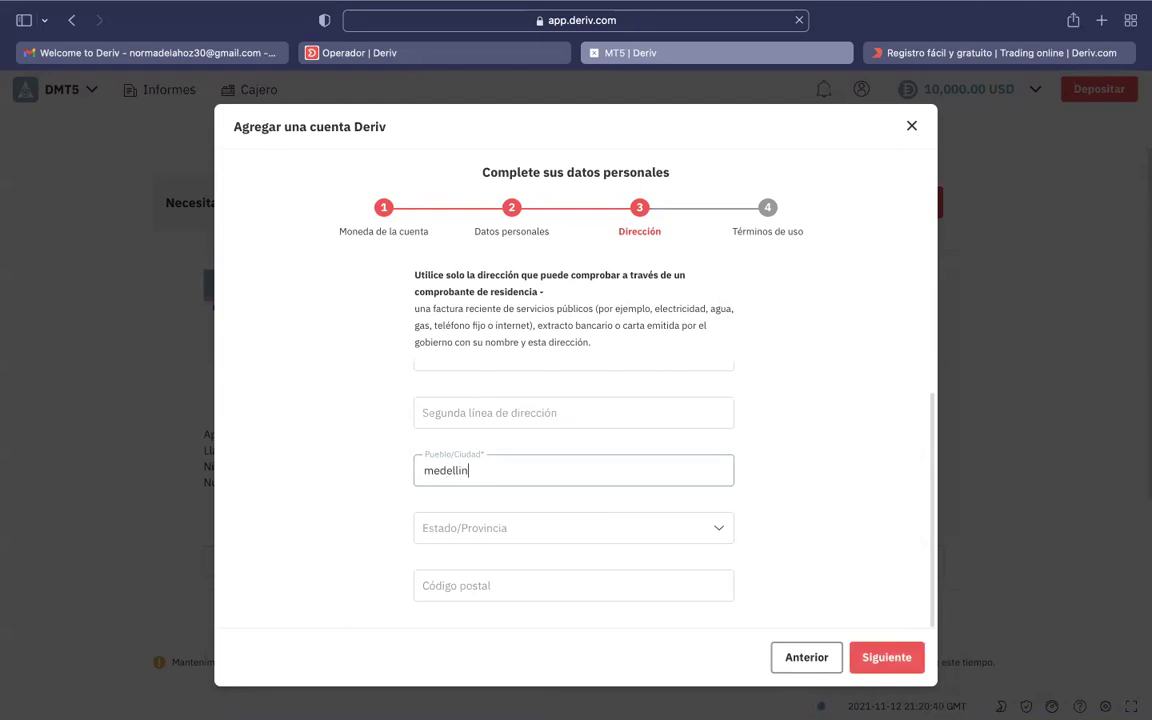
click(489, 529)
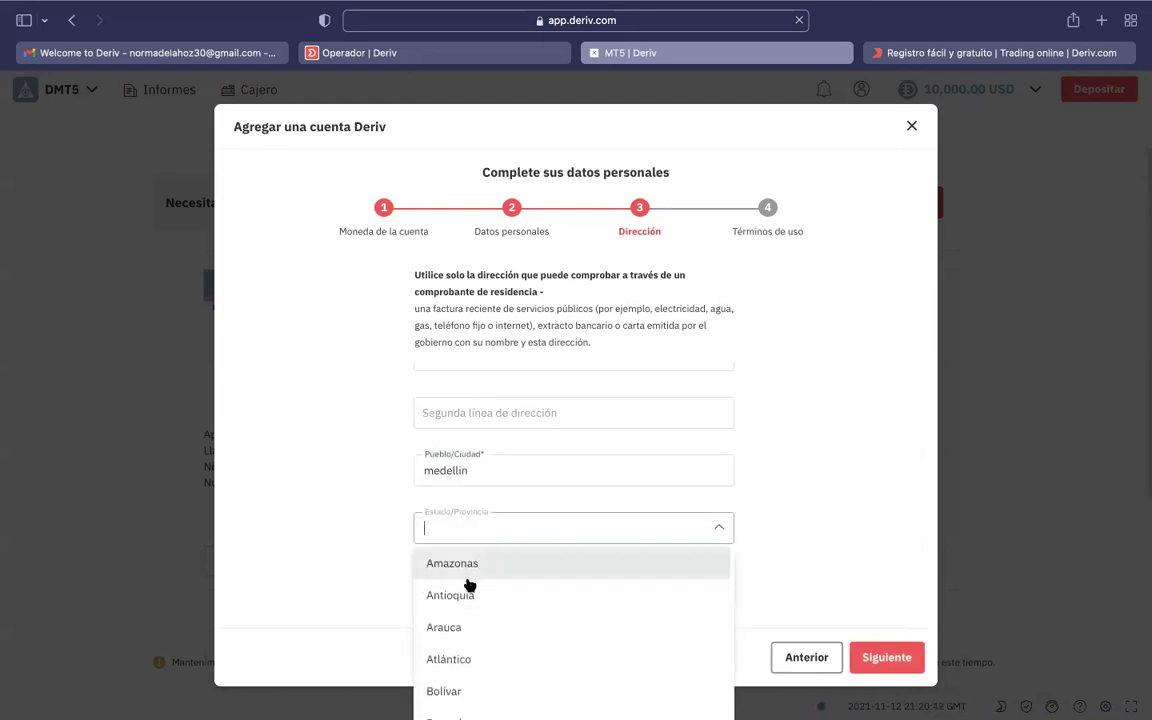
click(464, 593)
click(470, 584)
text(050001)
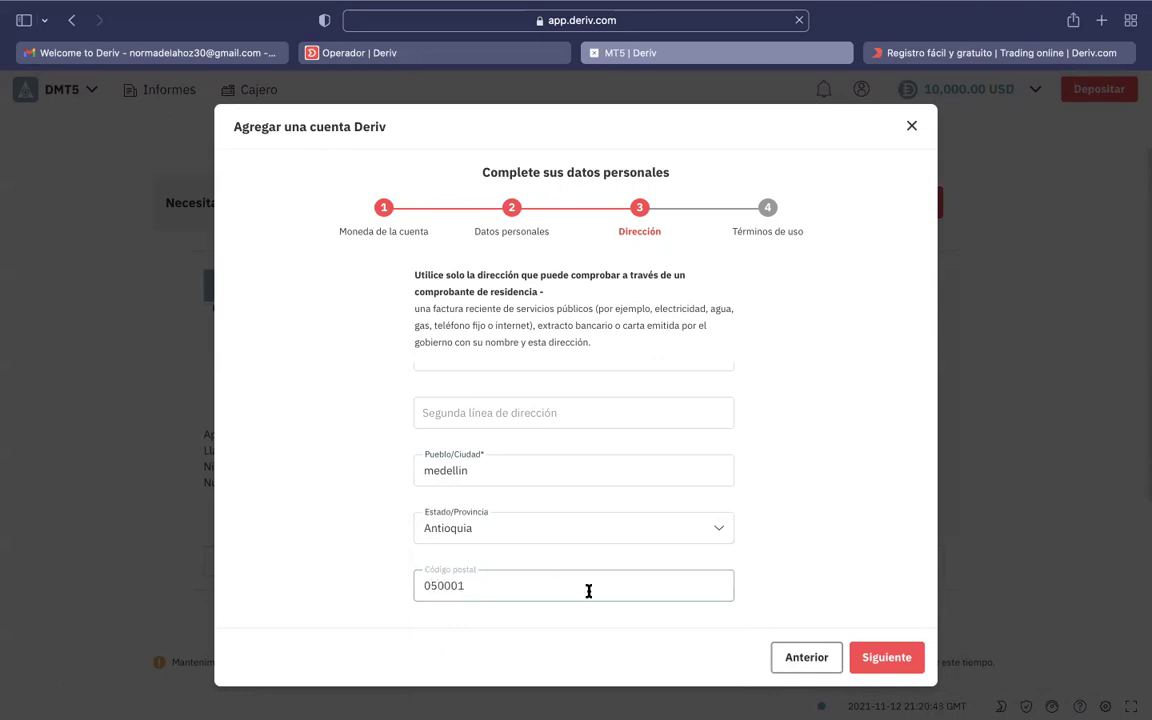
scroll(635, 548, up, 2)
scroll(635, 548, down, 2)
click(889, 665)
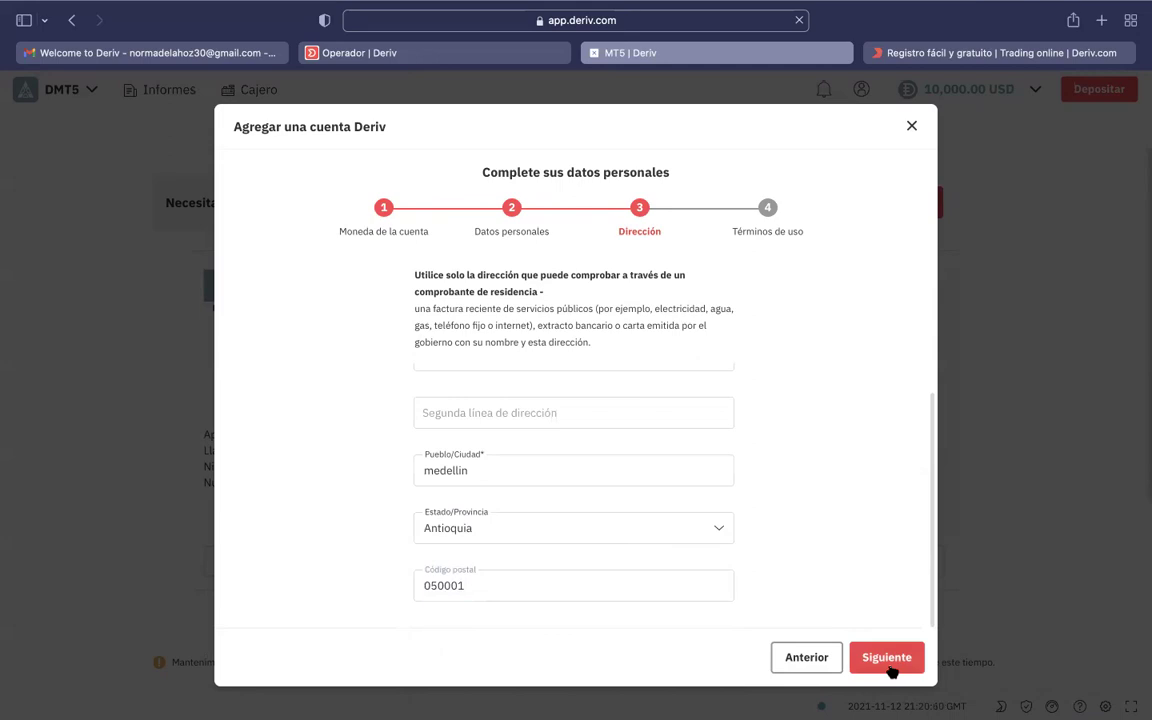
Tick the non-PEP and terms declarations and submit the real account.
click(295, 518)
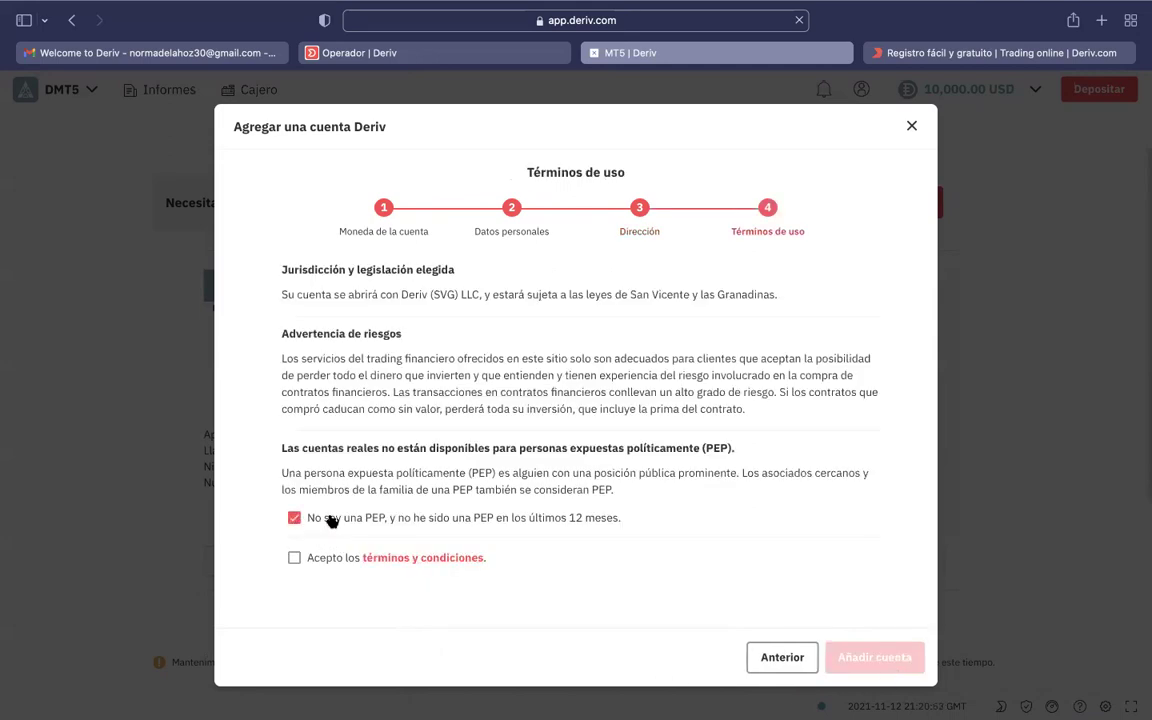
click(294, 558)
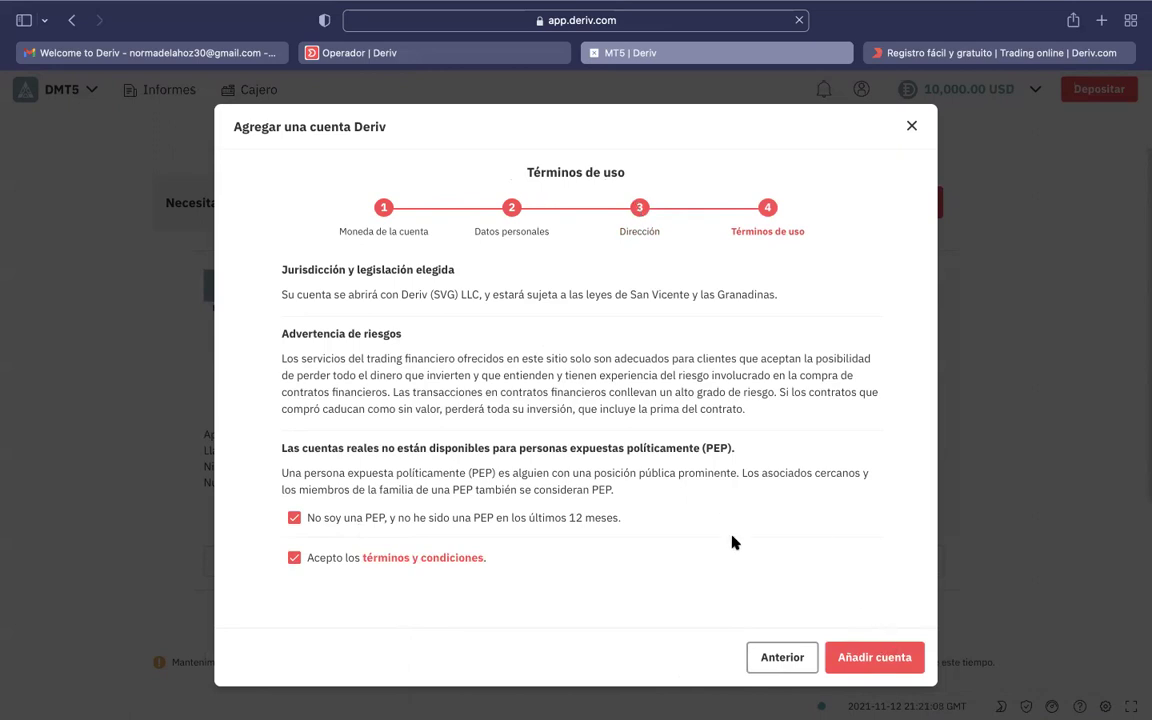
click(872, 658)
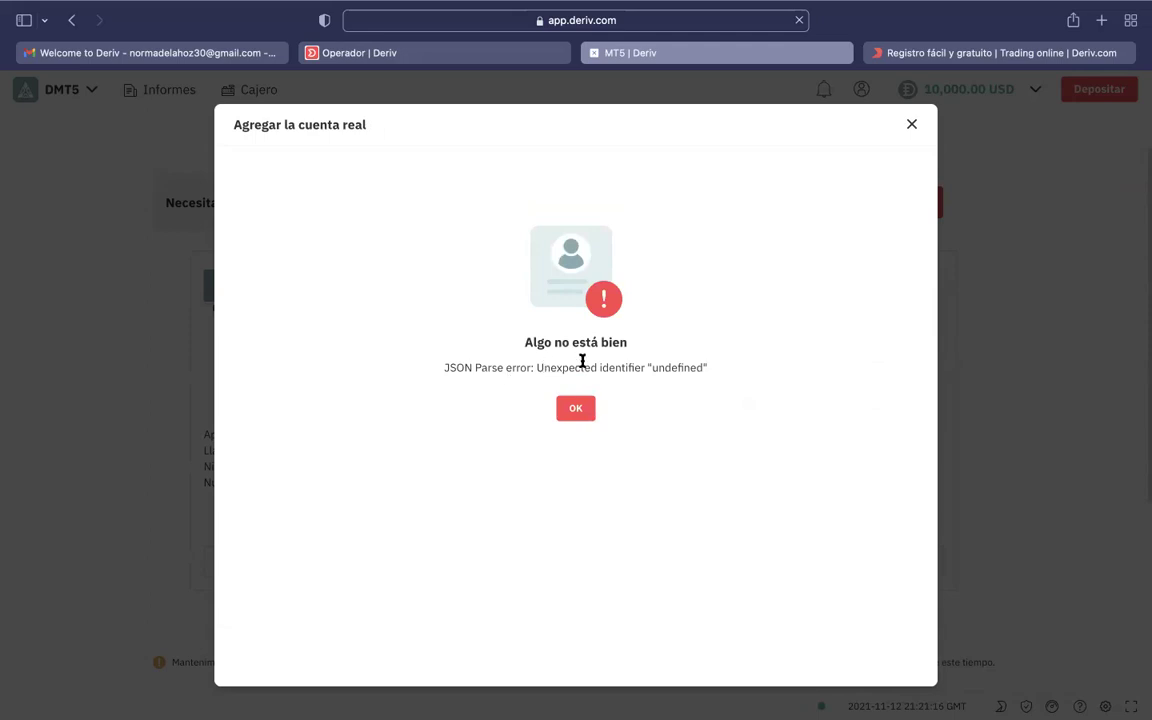
Open the Deriv help centre from the error and browse it and the other tabs.
click(578, 408)
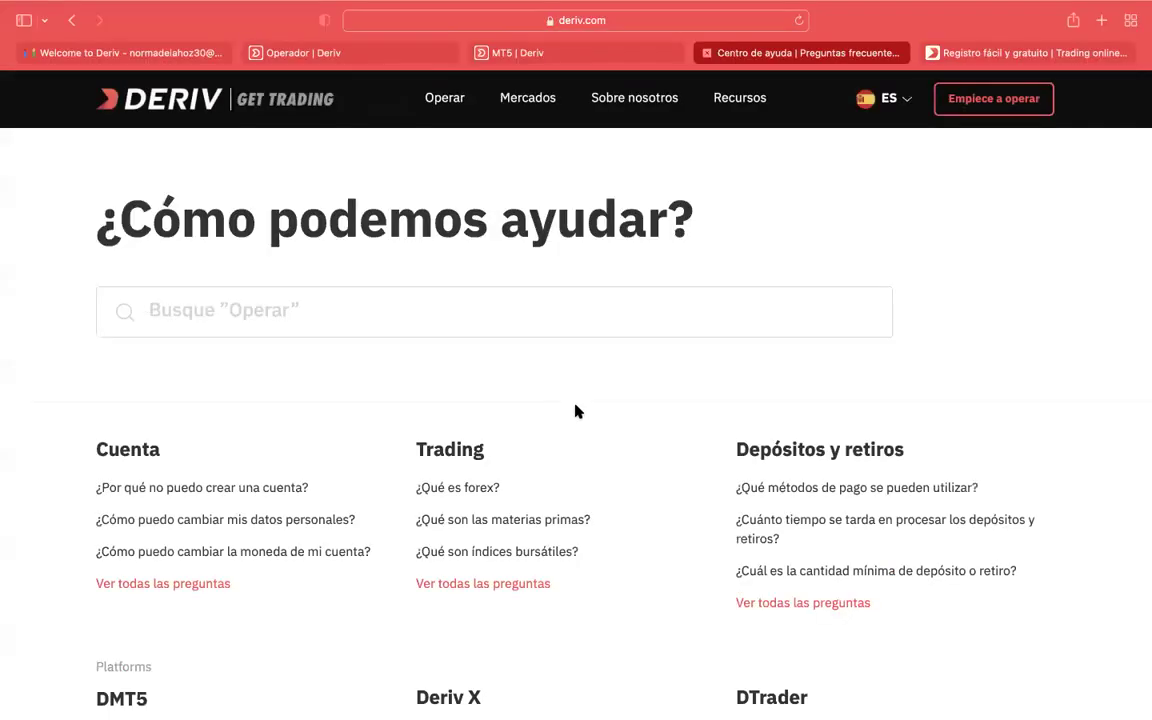
scroll(577, 410, down, 10)
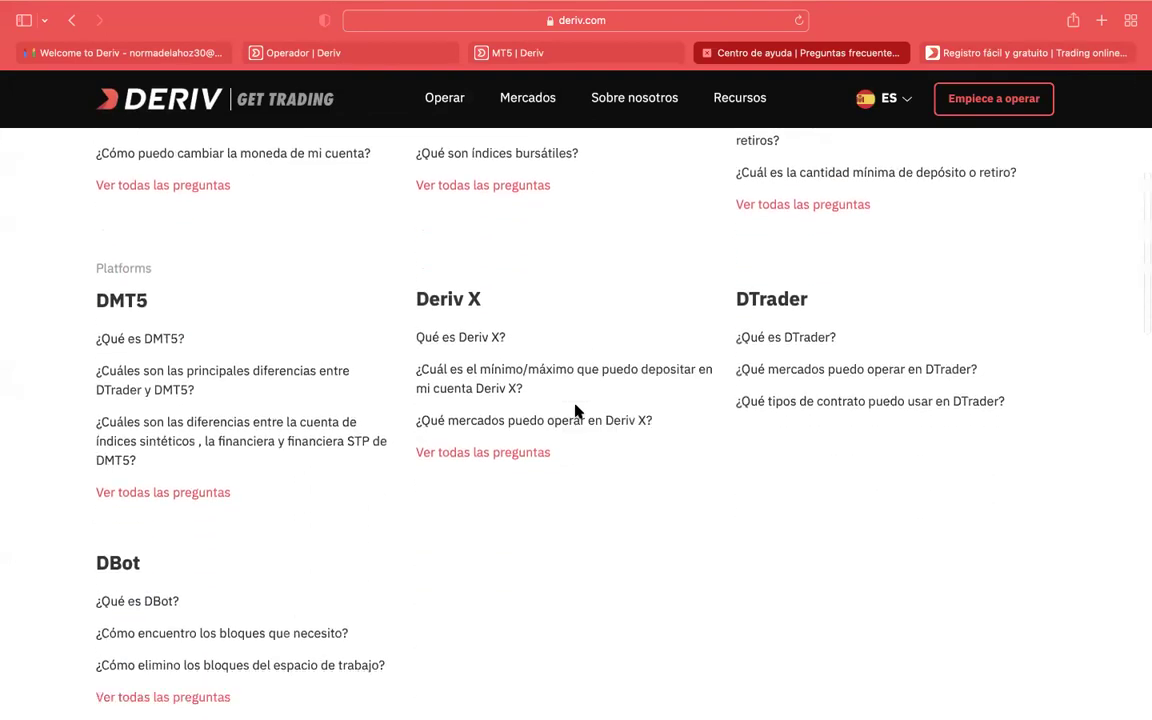
scroll(577, 410, down, 10)
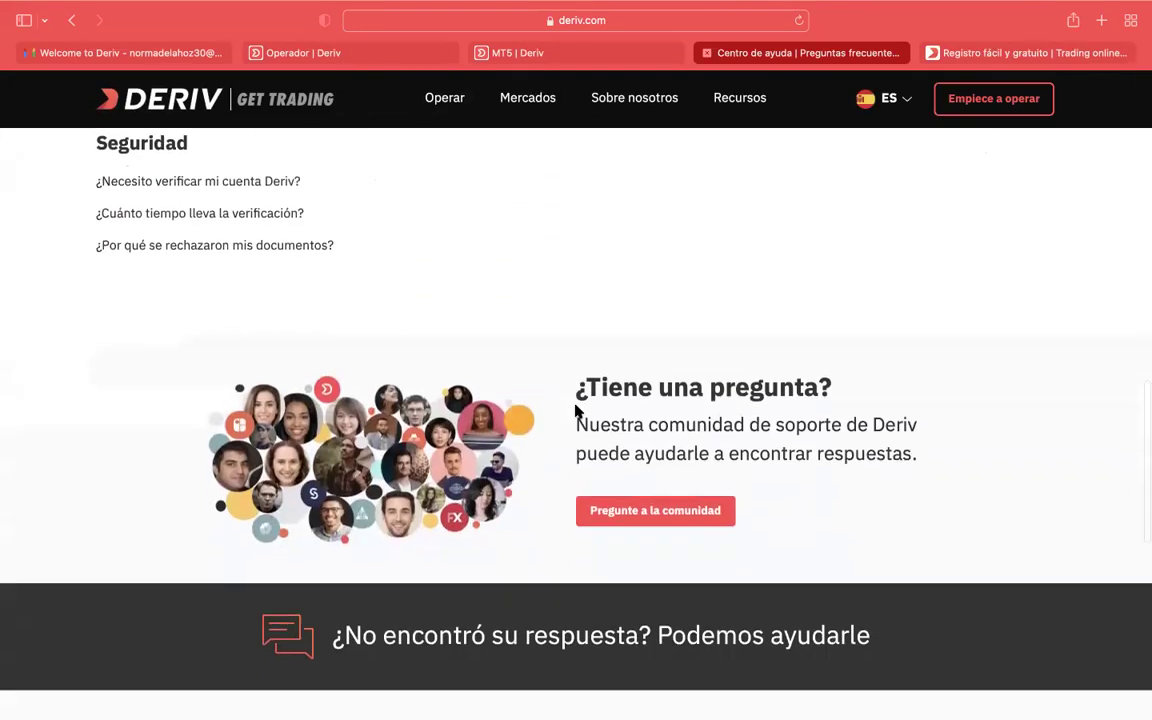
scroll(577, 410, down, 2)
scroll(577, 410, up, 15)
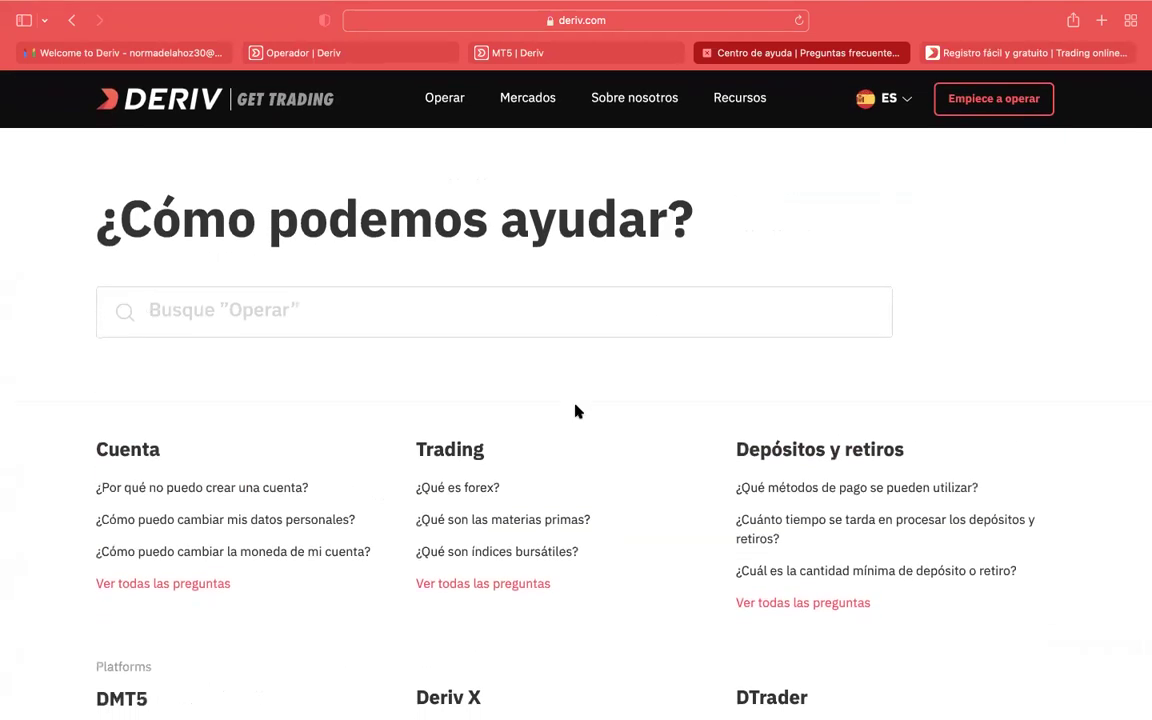
click(612, 52)
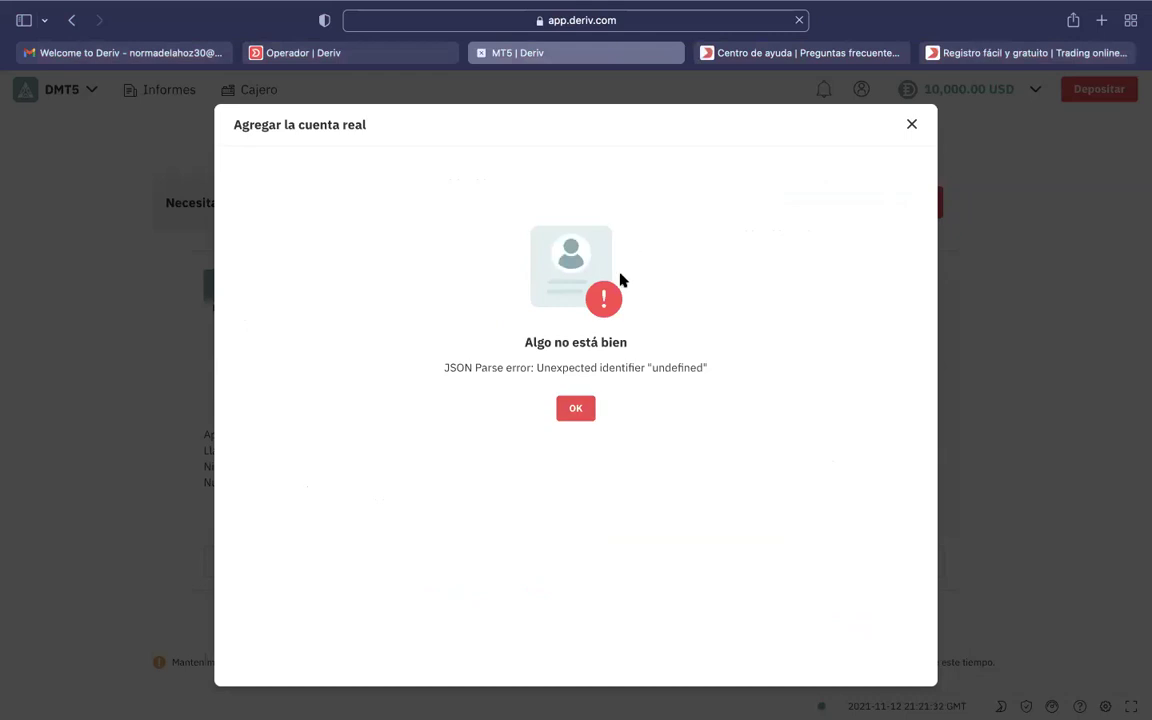
click(975, 53)
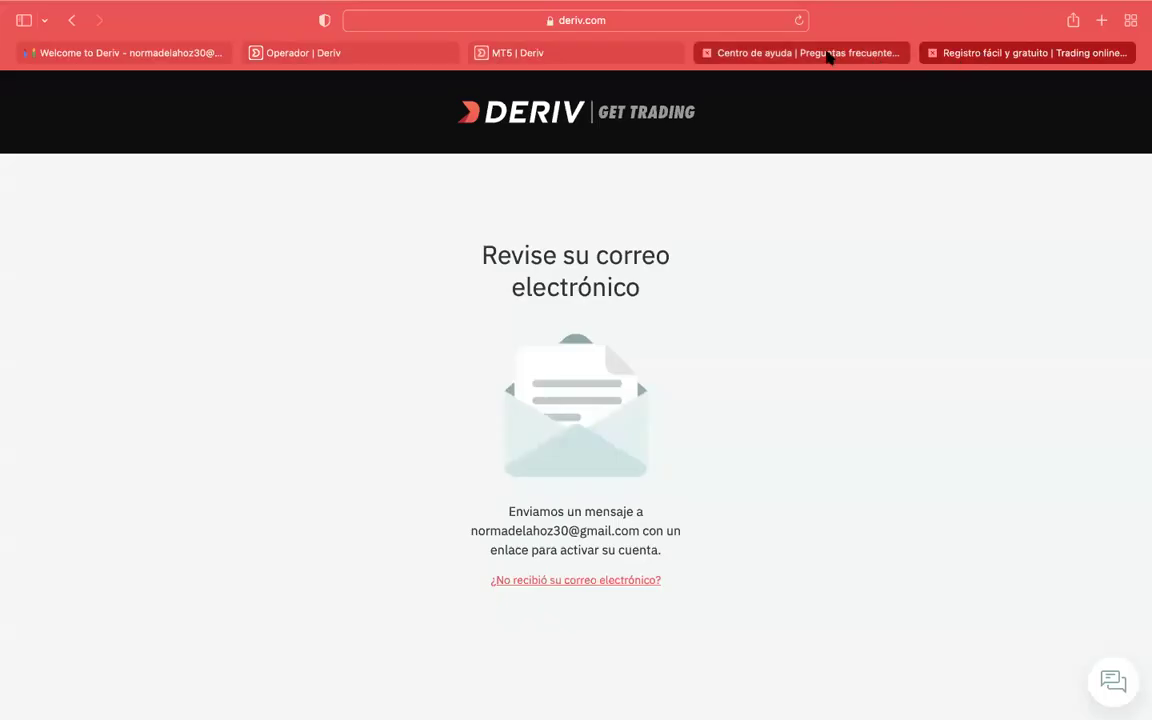
click(818, 55)
click(599, 55)
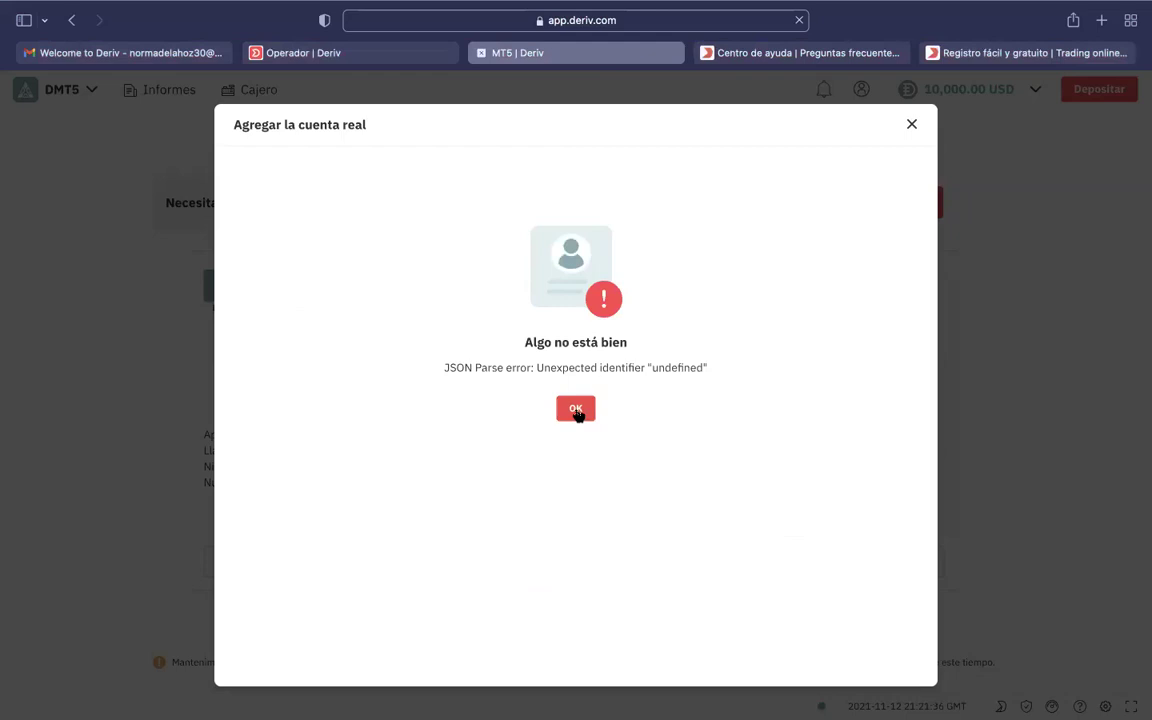
Dismiss the JSON Parse error and return to the MT5 account page.
click(577, 408)
scroll(735, 170, down, 1)
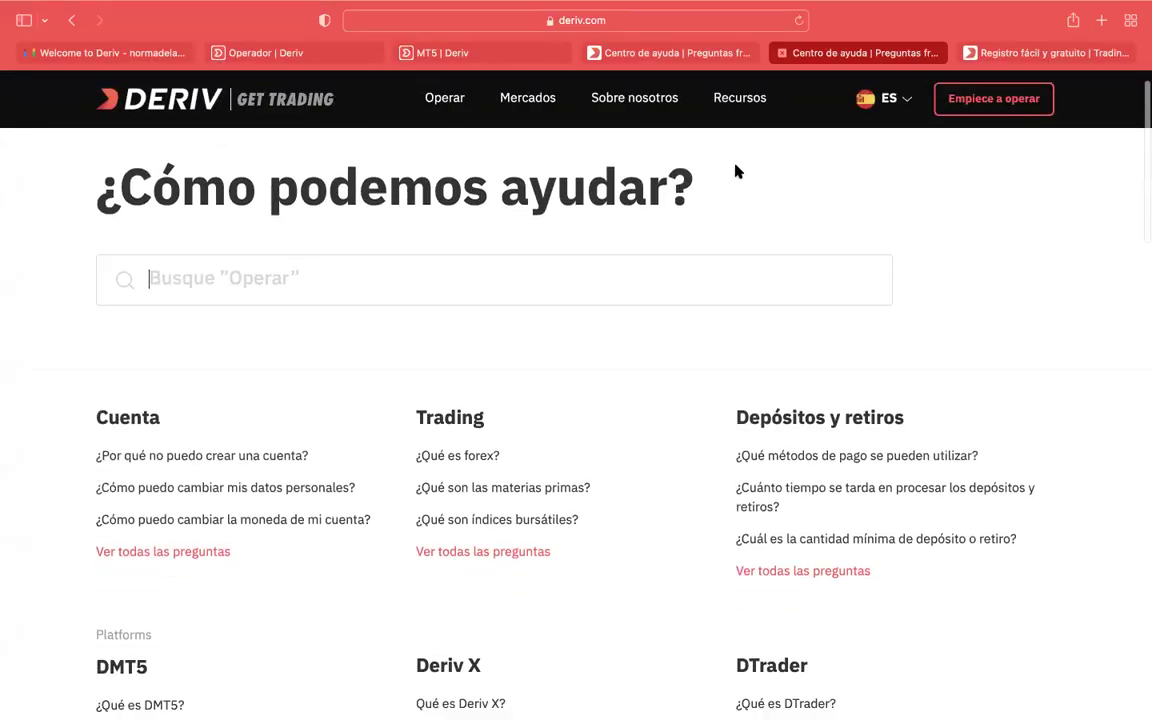
scroll(738, 172, up, 2)
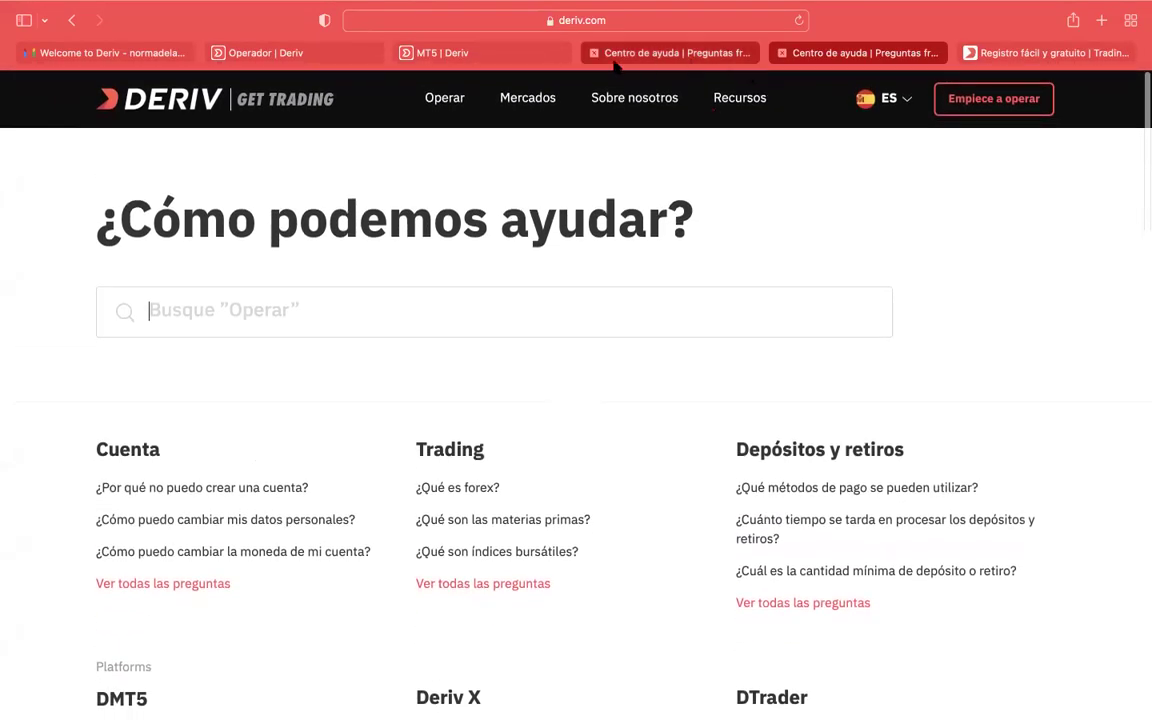
click(538, 55)
Dismiss the error and switch DMT5 to the demo Sintética account holding 10,000.00 USD.
click(910, 125)
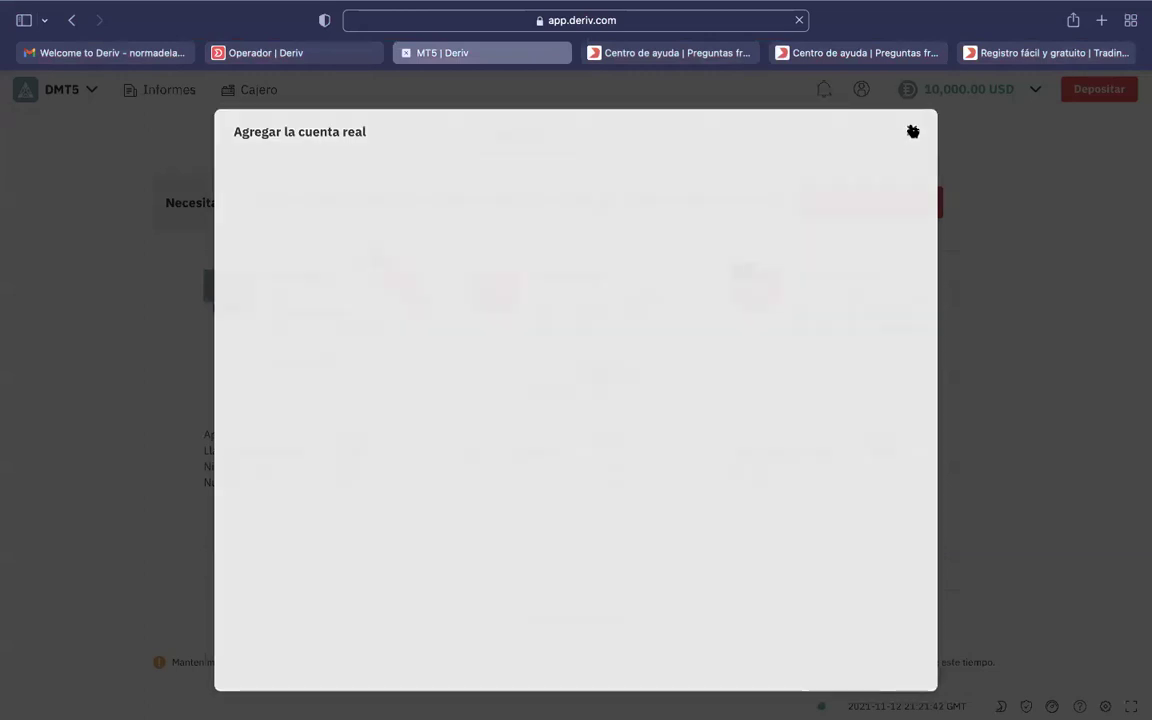
scroll(659, 352, down, 2)
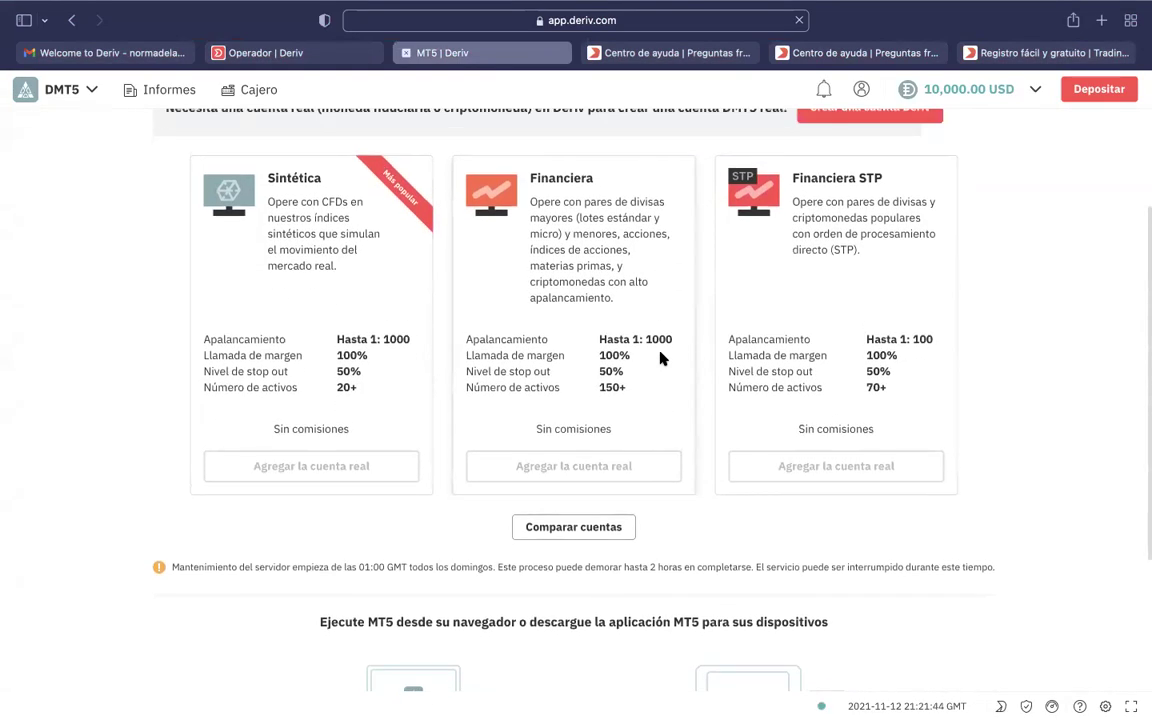
scroll(659, 352, up, 2)
scroll(659, 357, down, 4)
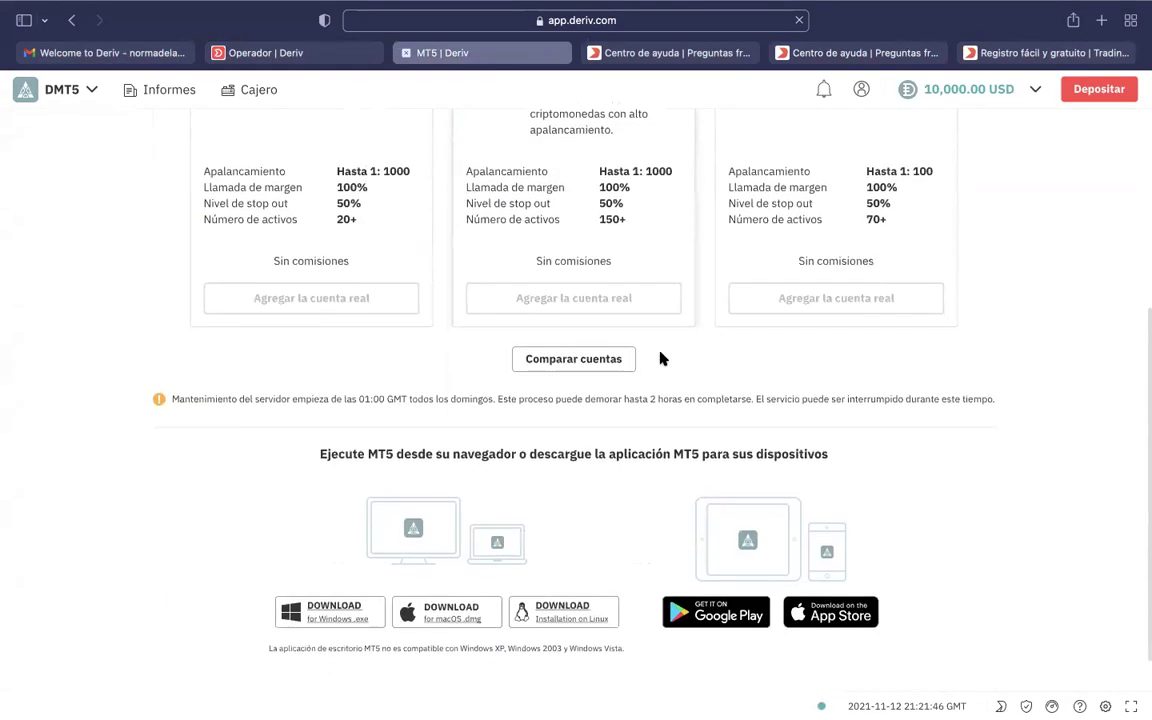
scroll(659, 357, up, 3)
scroll(659, 357, down, 1)
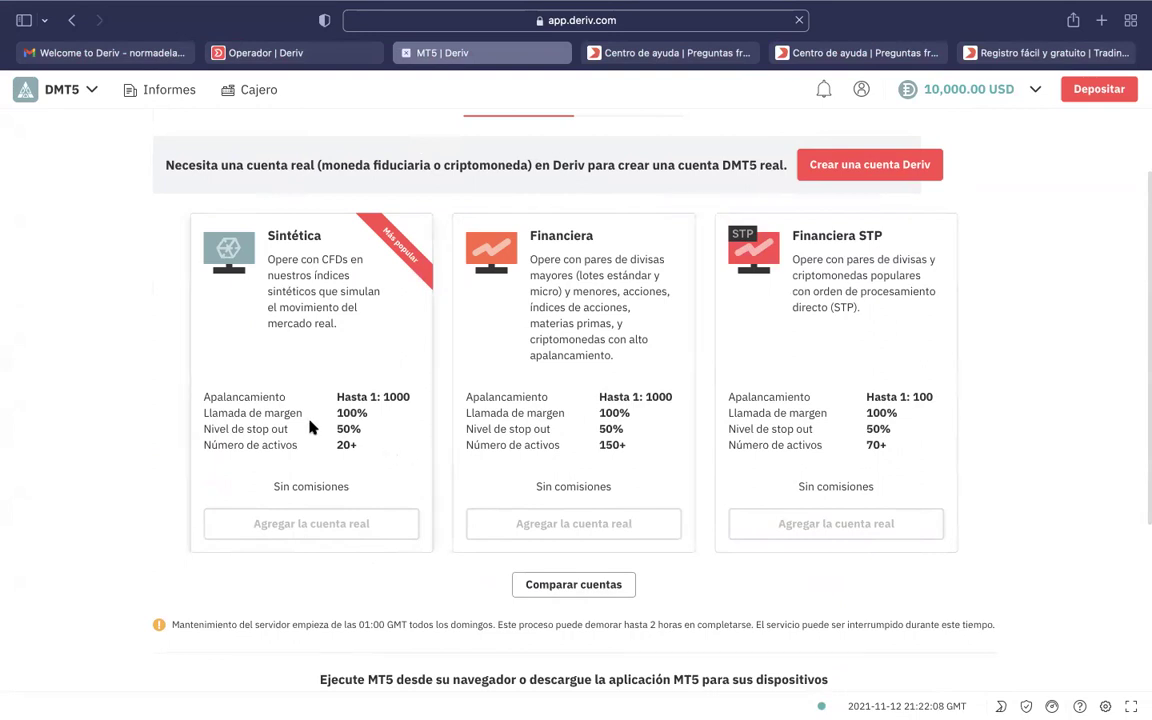
scroll(600, 170, up, 2)
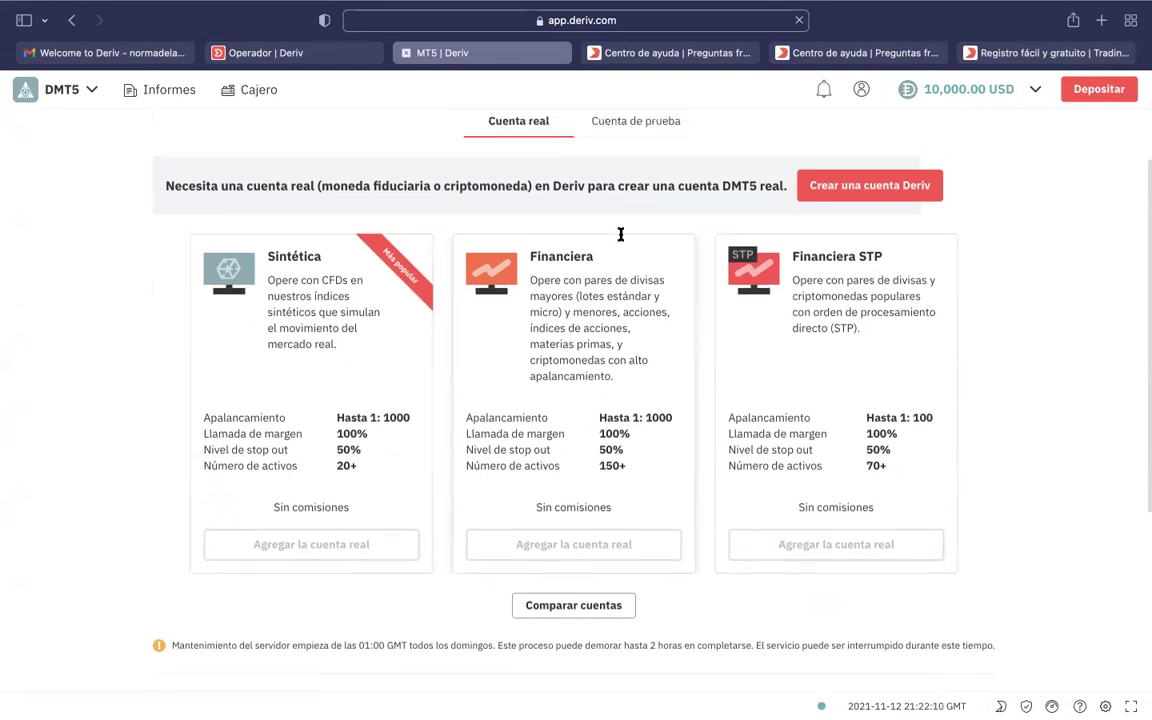
click(630, 172)
scroll(382, 332, down, 1)
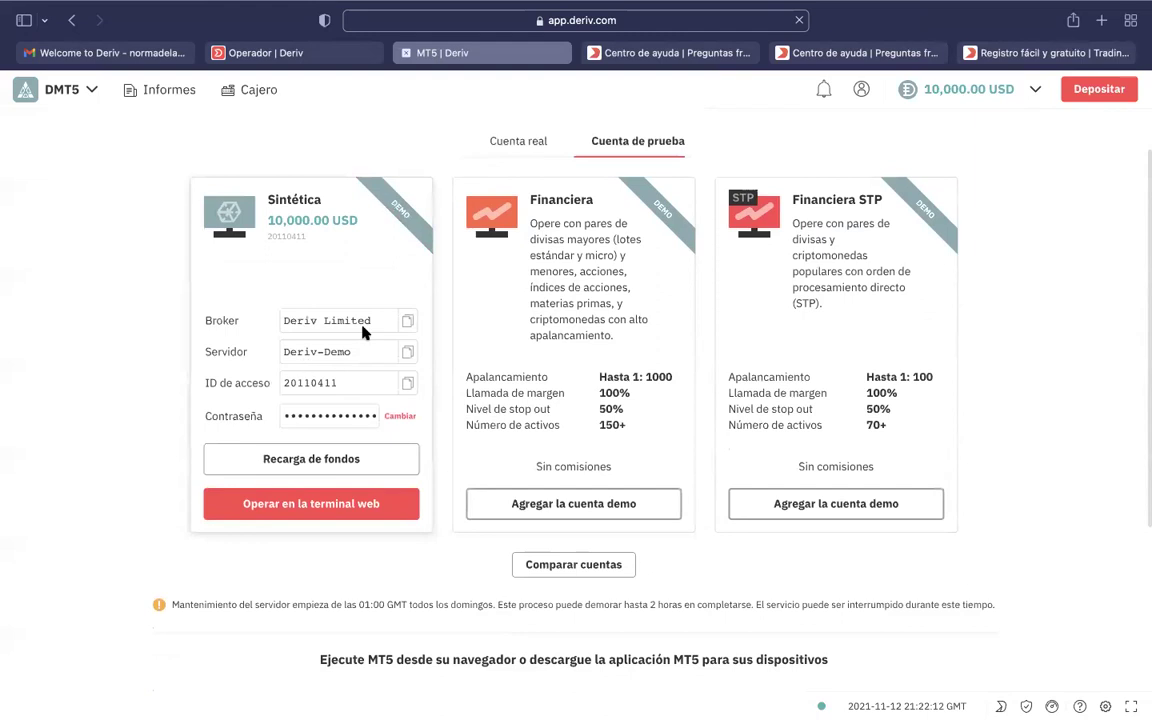